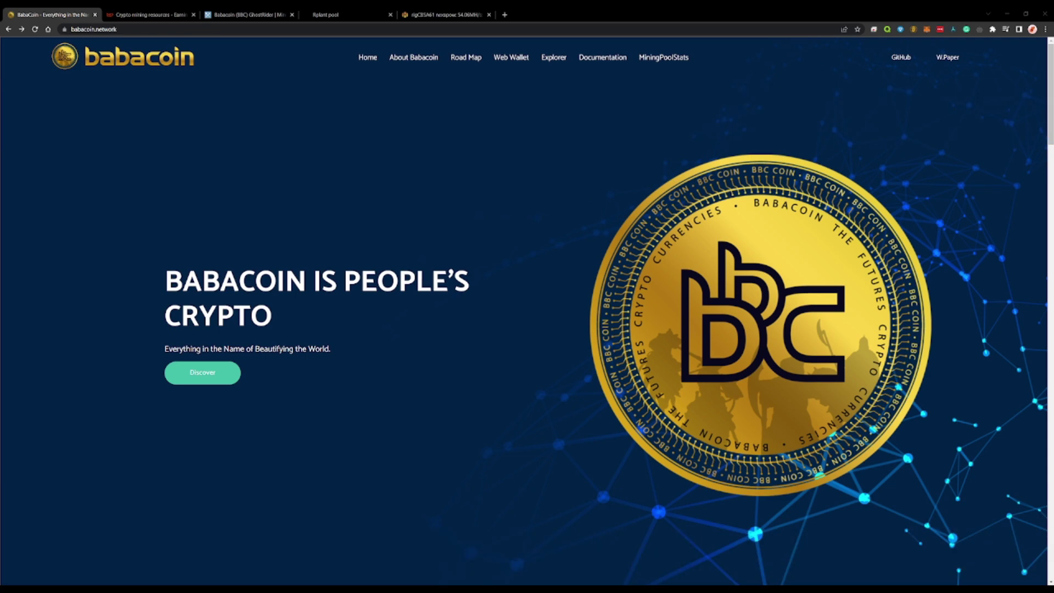
# Go to the Web Wallet page from the babacoin.network navigation bar.
pyautogui.click(511, 57)
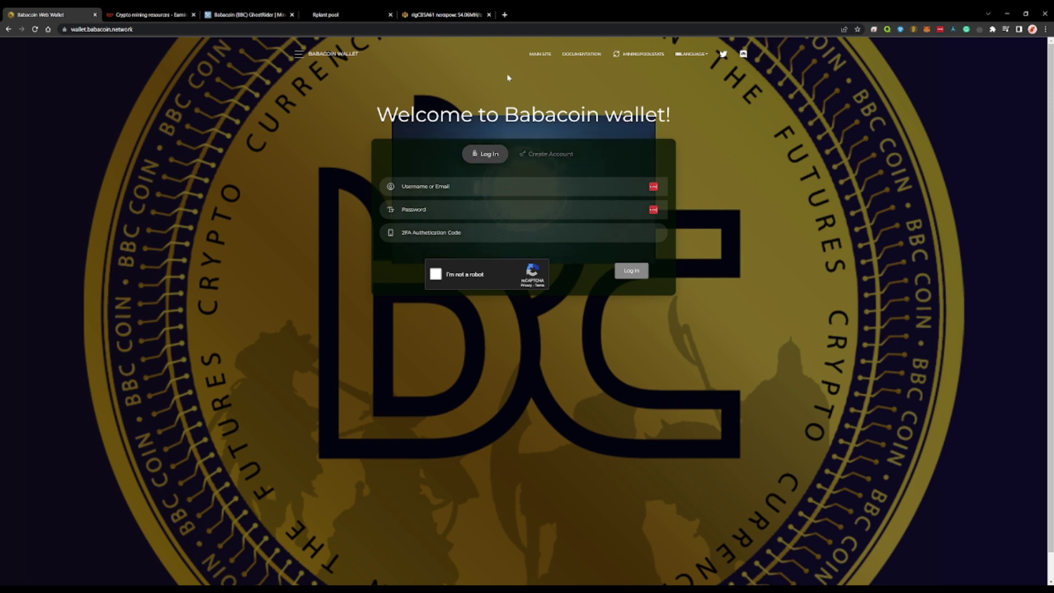
# Bring up the Create Account form on the Babacoin Web Wallet.
pyautogui.click(538, 152)
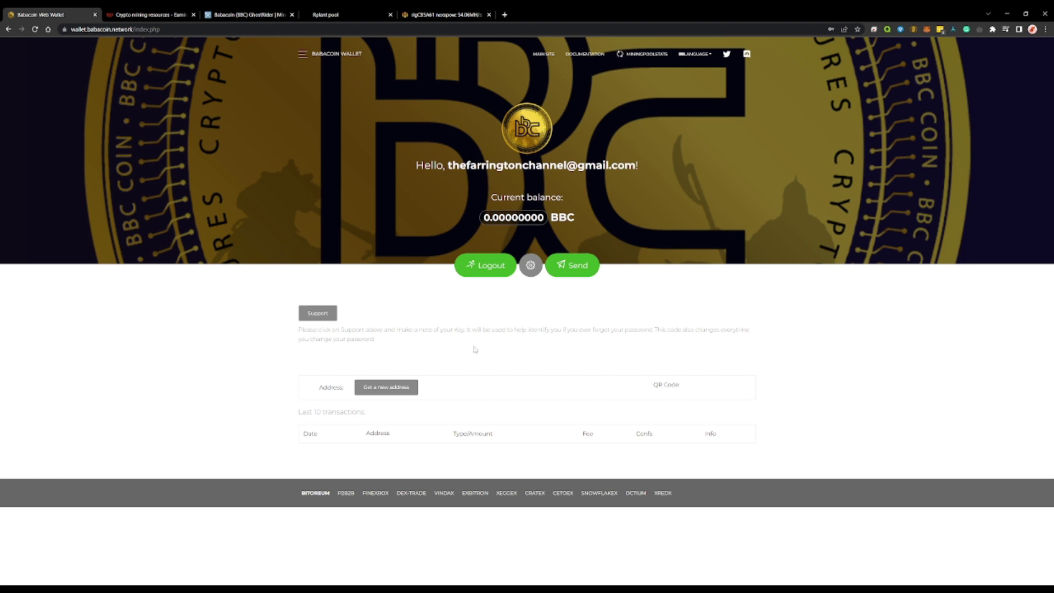
# Generate a fresh Babacoin receiving address and highlight the address string.
pyautogui.doubleClick(389, 394)
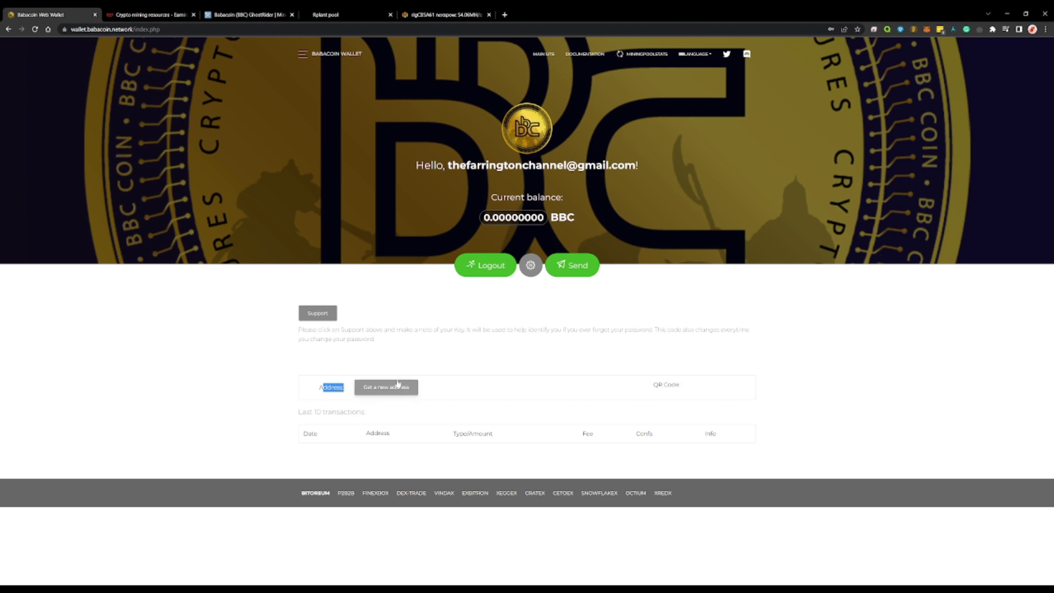
pyautogui.click(395, 389)
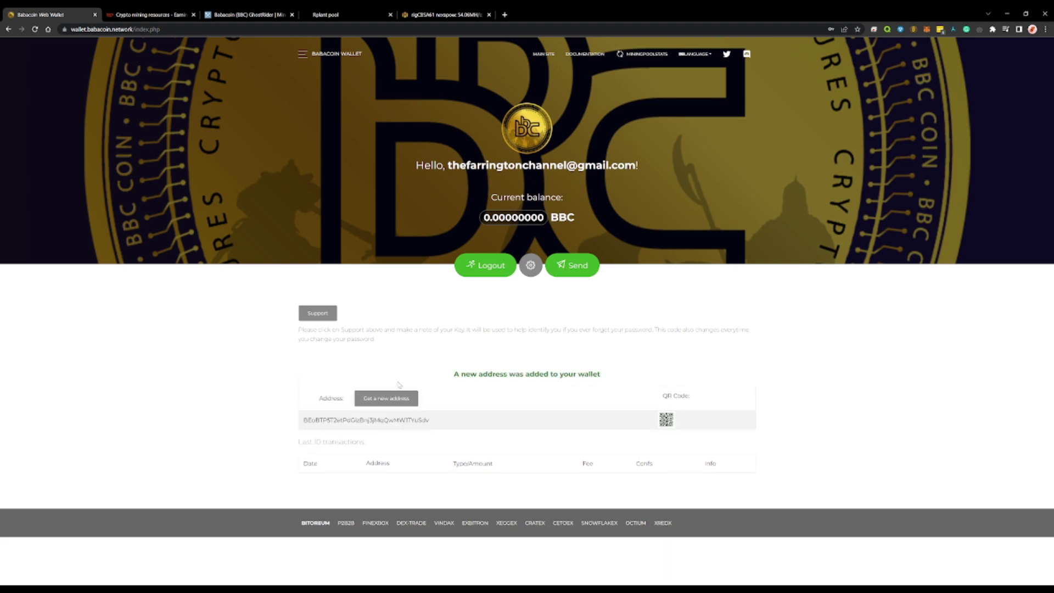
pyautogui.moveTo(400, 385)
pyautogui.mouseDown()
pyautogui.moveTo(459, 367)
pyautogui.moveTo(612, 376)
pyautogui.mouseUp()
pyautogui.click(454, 368)
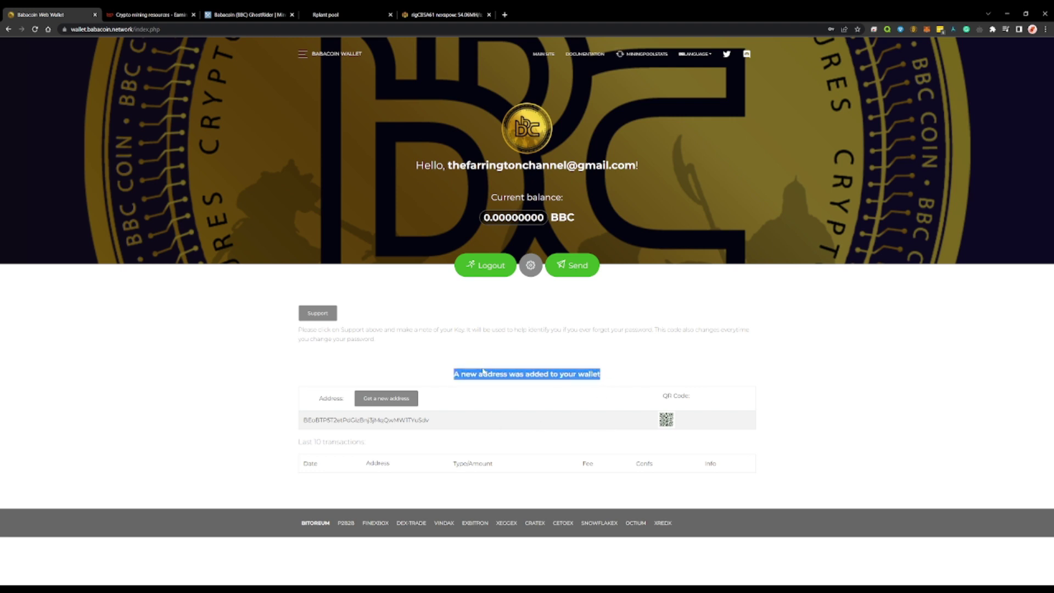
pyautogui.doubleClick(368, 419)
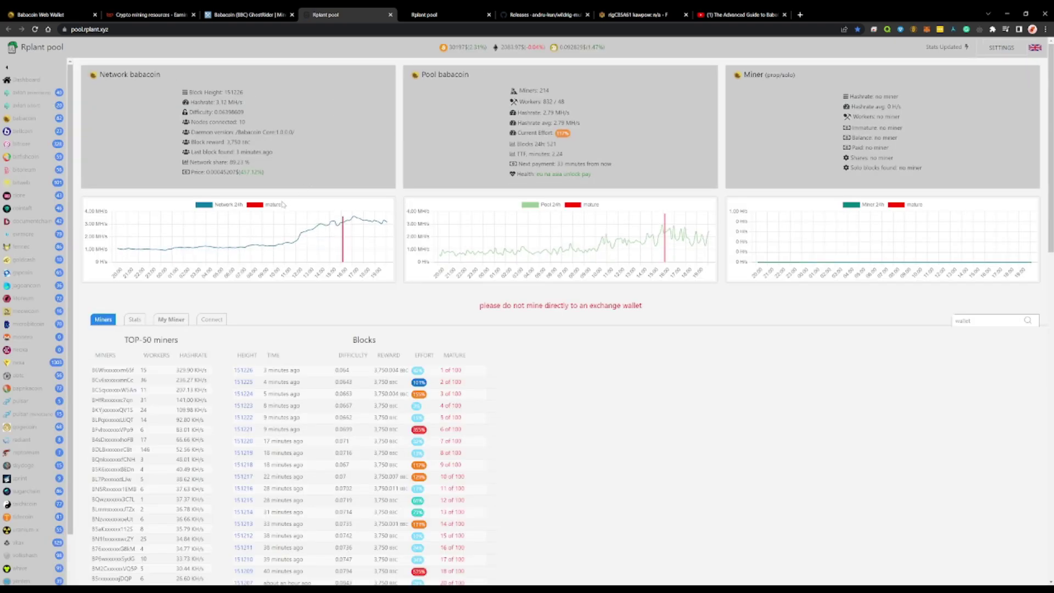
pyautogui.scroll(-1, 283, 204)
# Check Rplant's Connect, My Miner and Stats tabs, noting top miner version WildRig/0.36.6L_beta.
pyautogui.click(206, 237)
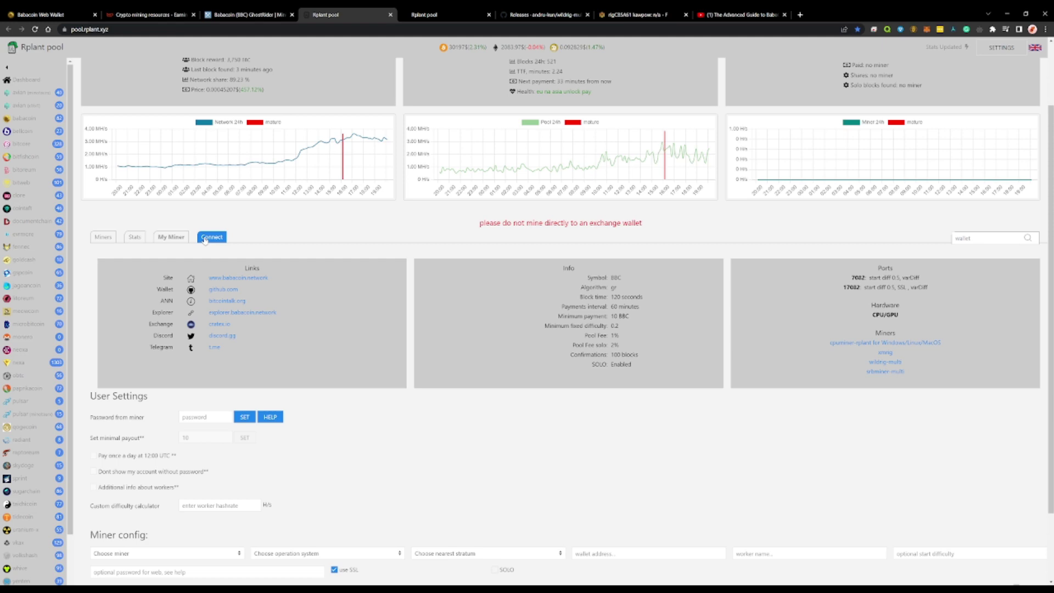
pyautogui.scroll(-1, 207, 239)
pyautogui.click(170, 151)
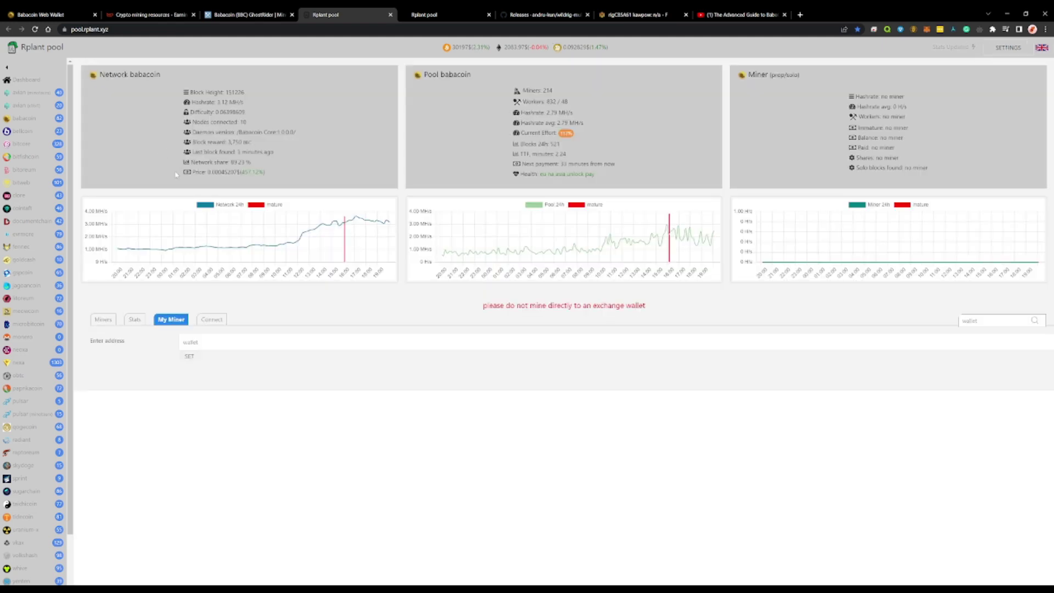
pyautogui.click(134, 320)
pyautogui.scroll(-1, 206, 329)
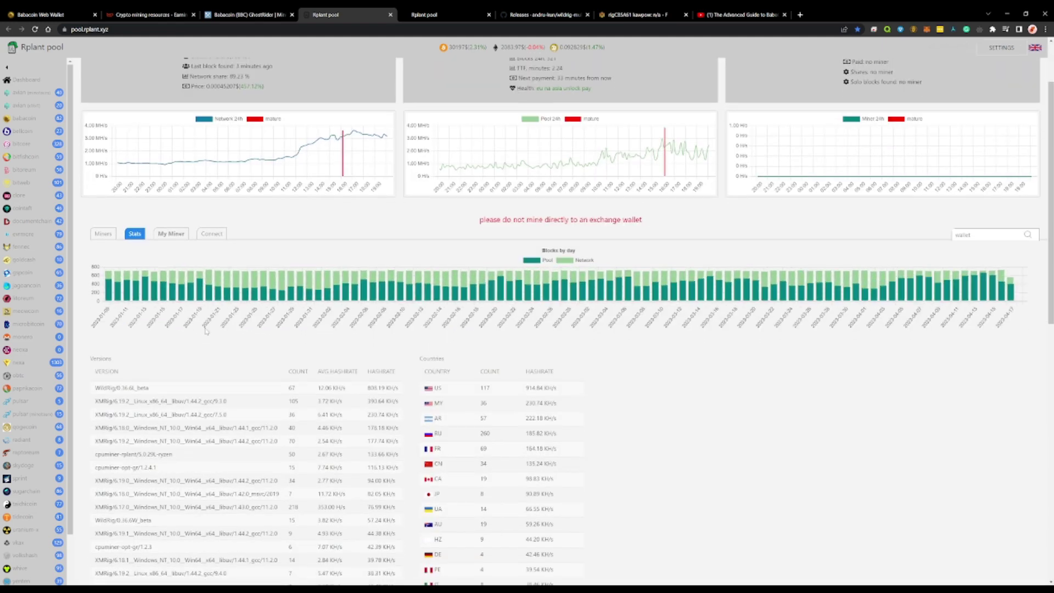
pyautogui.scroll(-2, 206, 330)
pyautogui.scroll(-1, 131, 314)
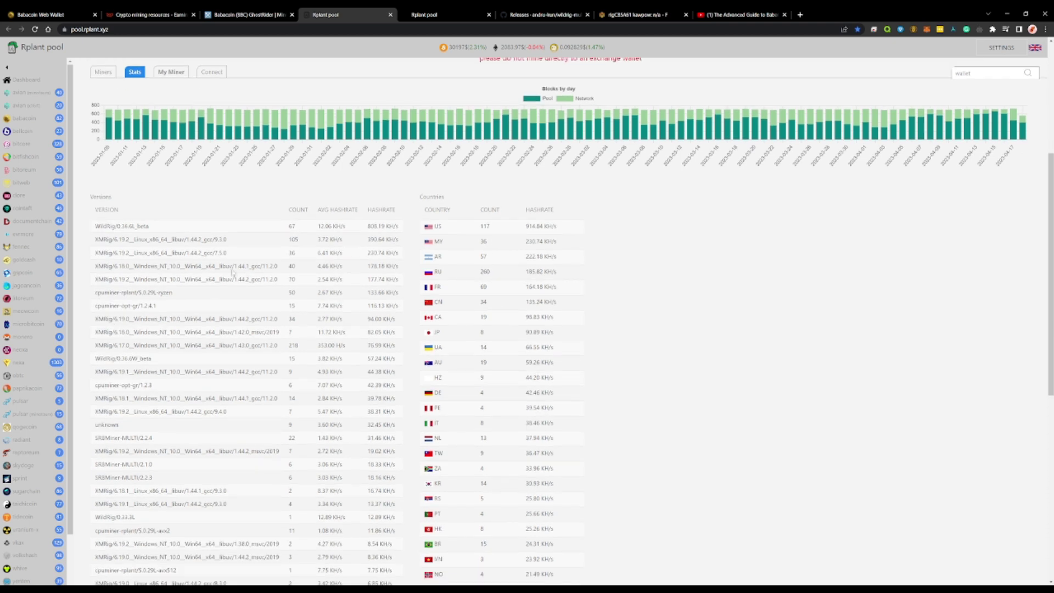
pyautogui.moveTo(208, 230); pyautogui.dragTo(99, 226)
pyautogui.click(124, 235)
pyautogui.scroll(3, 163, 230)
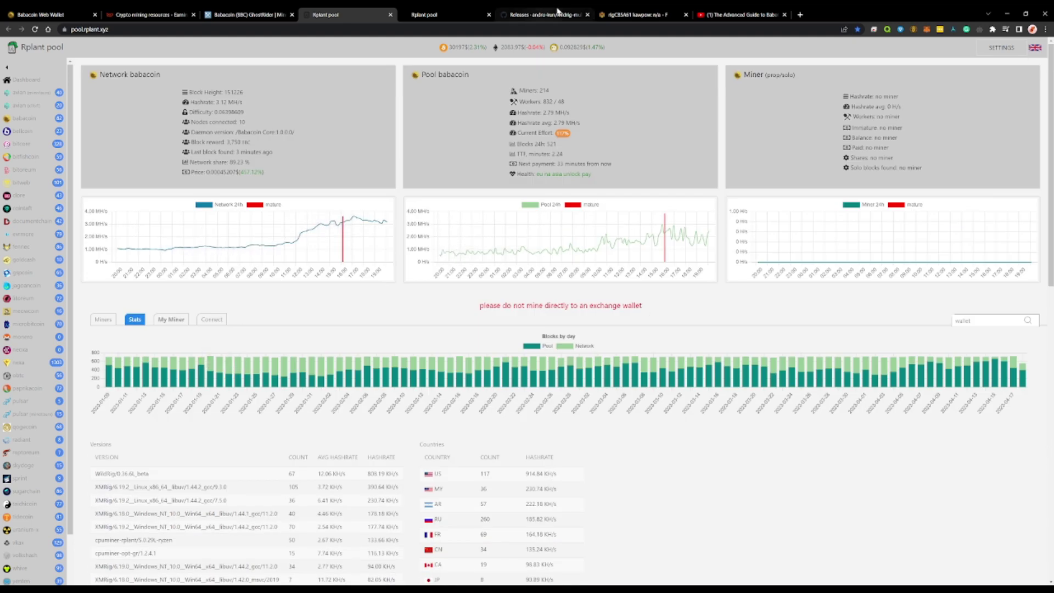
pyautogui.click(541, 12)
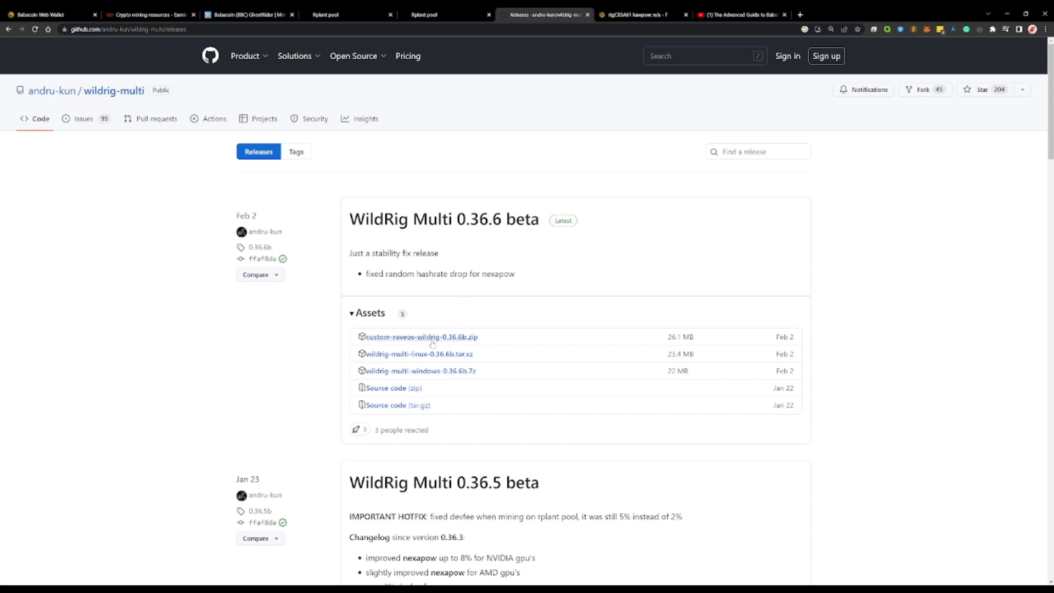
# Download wildrig-multi-windows-0.36.6b.7z, open it, and minimize the browser.
pyautogui.click(421, 372)
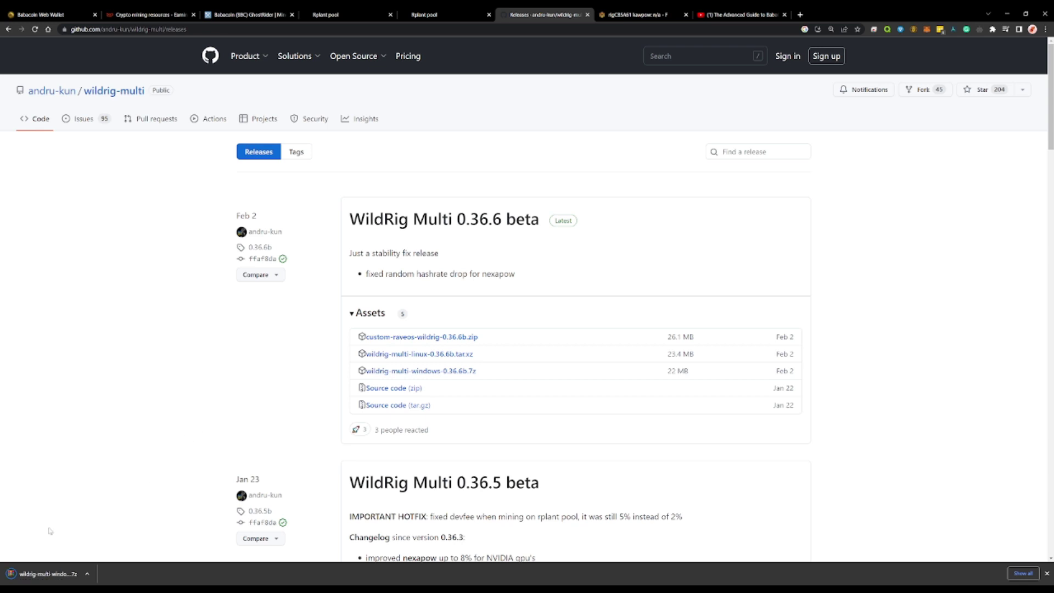
pyautogui.click(58, 574)
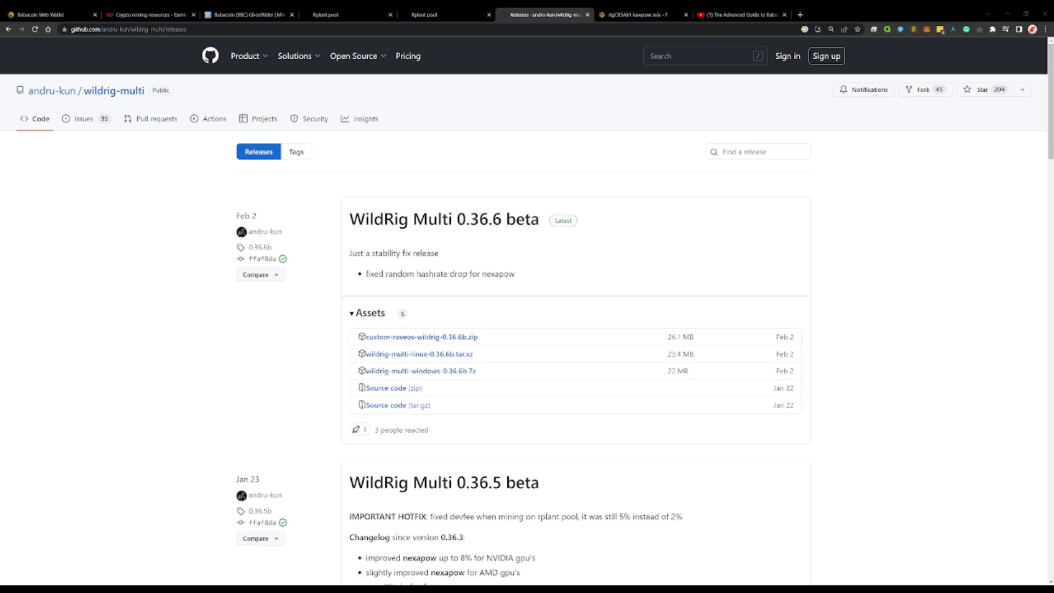
pyautogui.click(1025, 14)
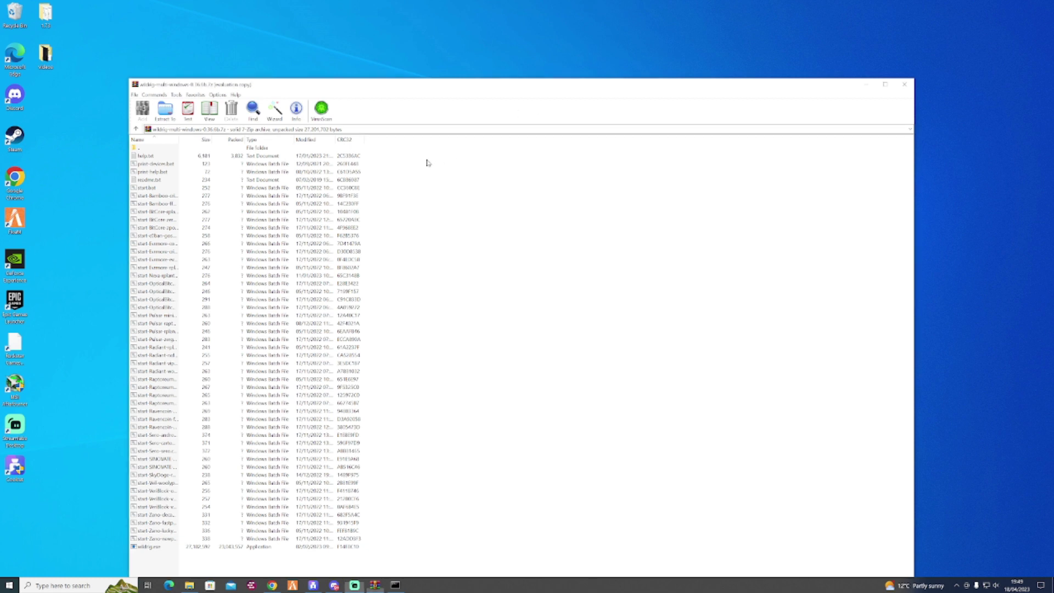
# Make a BBC folder on the desktop and drag the archive's files into it.
pyautogui.rightClick(513, 60)
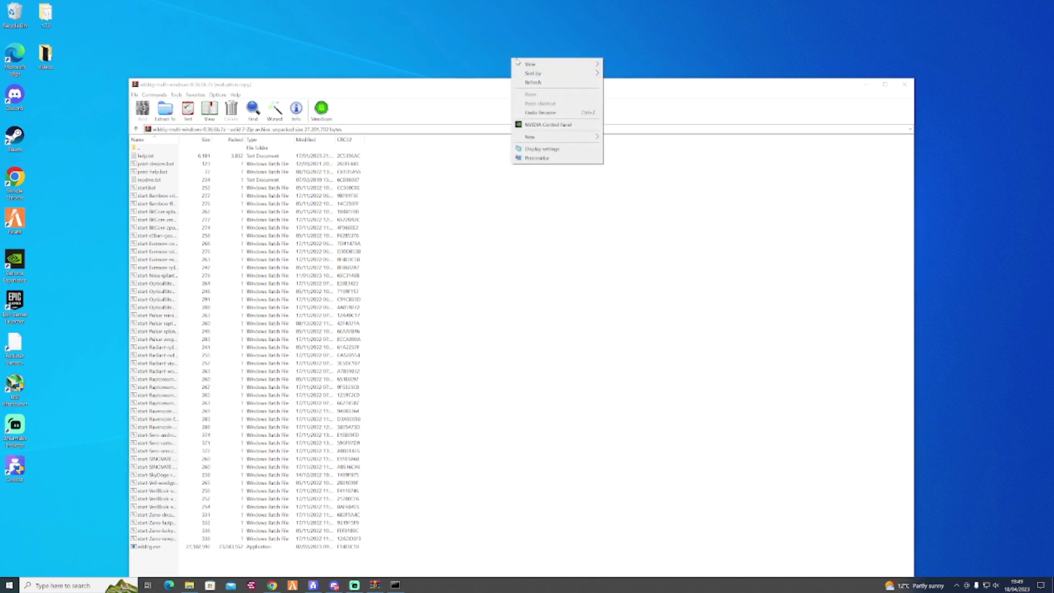
pyautogui.moveTo(544, 136)
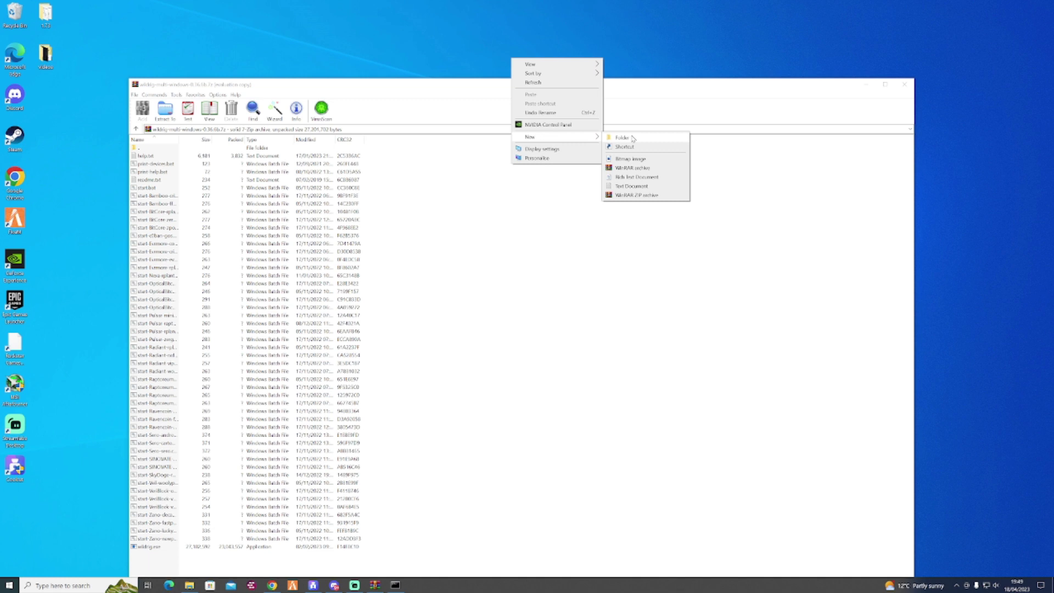
pyautogui.click(631, 137)
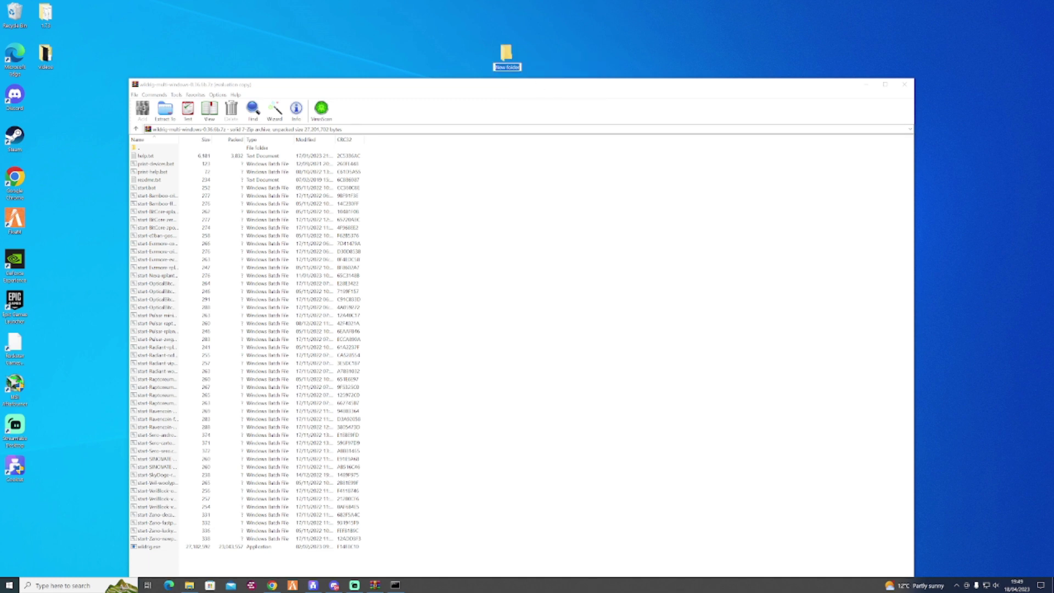
pyautogui.write('ed')
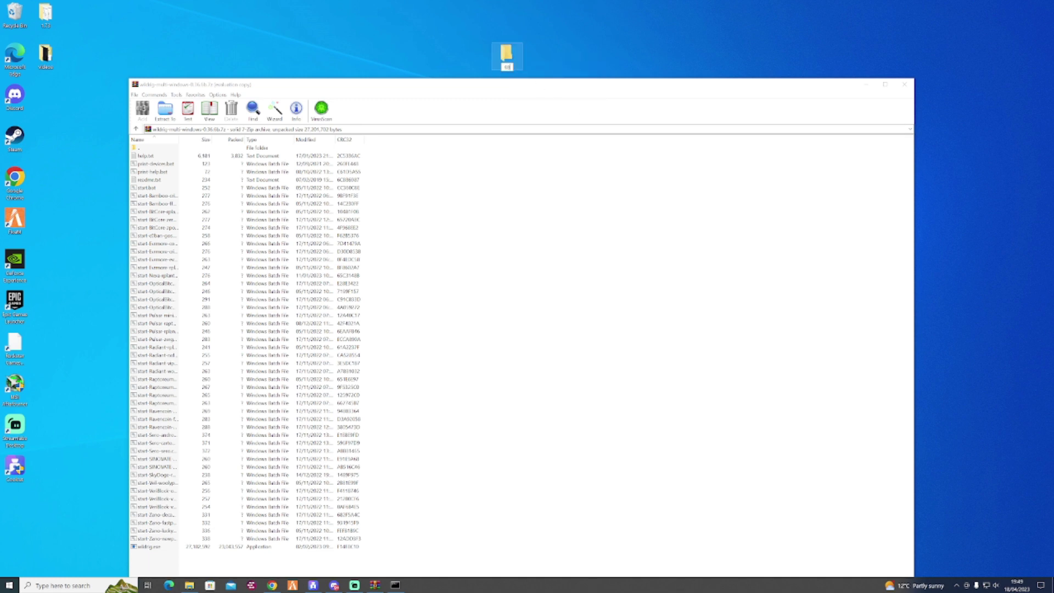
pyautogui.moveTo(421, 149)
pyautogui.mouseDown()
pyautogui.moveTo(299, 223)
pyautogui.moveTo(196, 522)
pyautogui.moveTo(506, 64)
pyautogui.mouseUp()
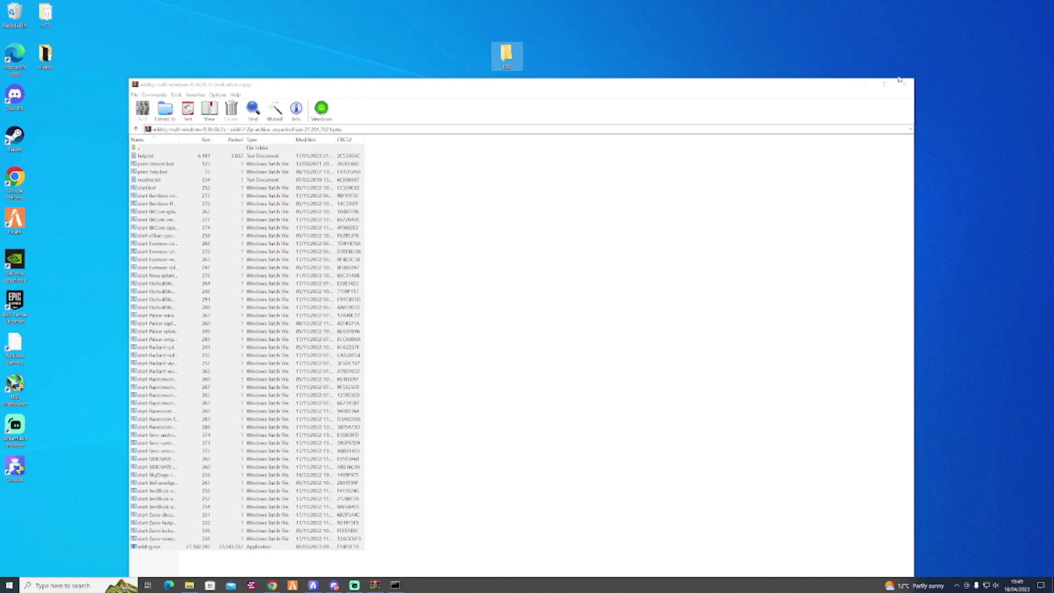
# Open the BBC folder and look over the extracted start script files.
pyautogui.doubleClick(505, 54)
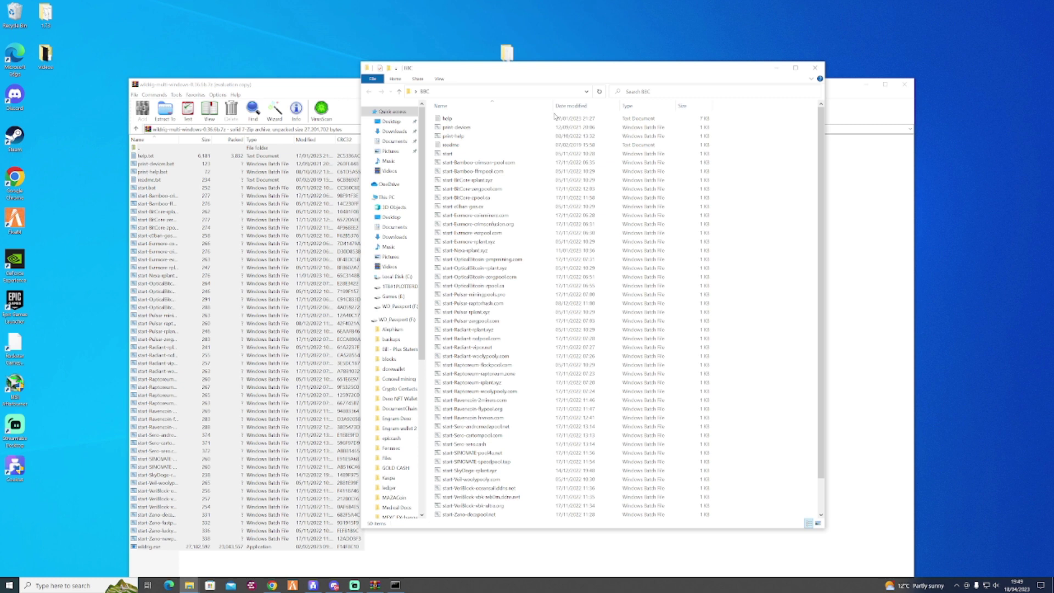
pyautogui.scroll(-1, 533, 189)
pyautogui.moveTo(532, 183); pyautogui.dragTo(565, 232)
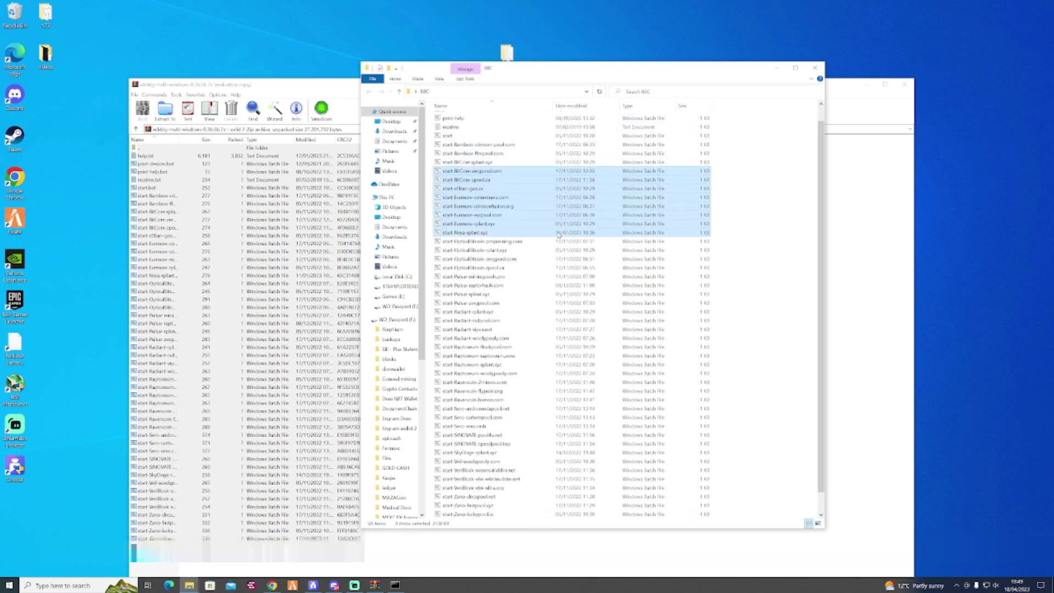
pyautogui.rightClick(565, 227)
pyautogui.click(757, 212)
pyautogui.scroll(-1, 758, 212)
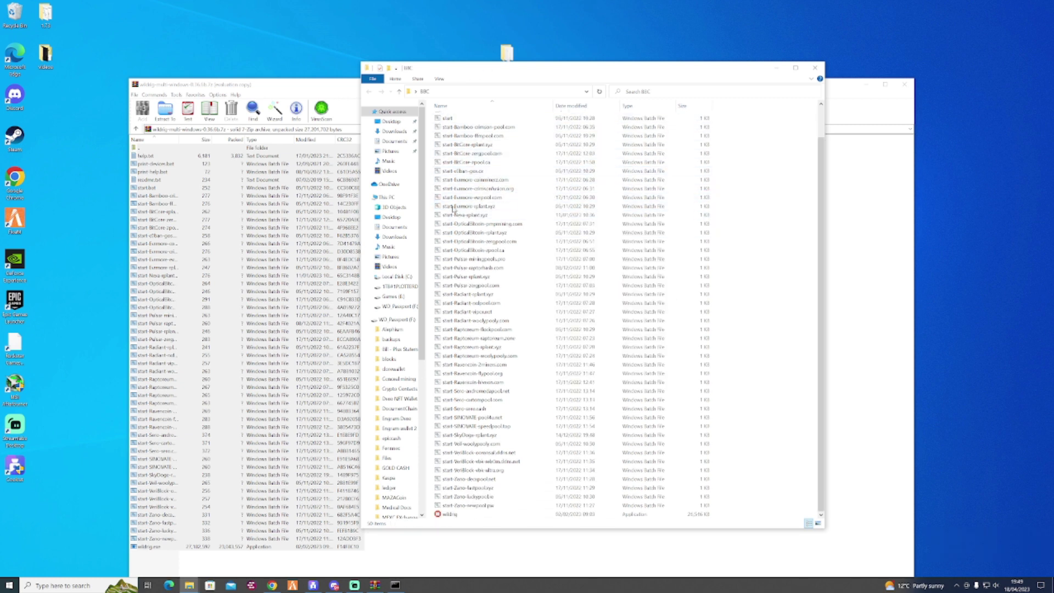
# Create a text document named bbc in the folder and open it in Notepad.
pyautogui.rightClick(790, 406)
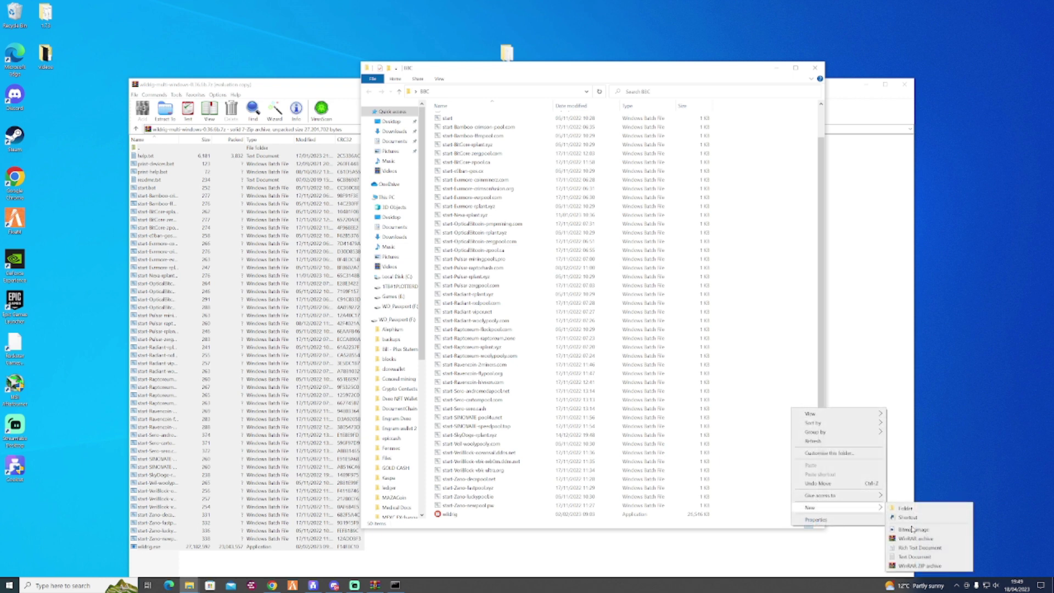
pyautogui.moveTo(816, 507)
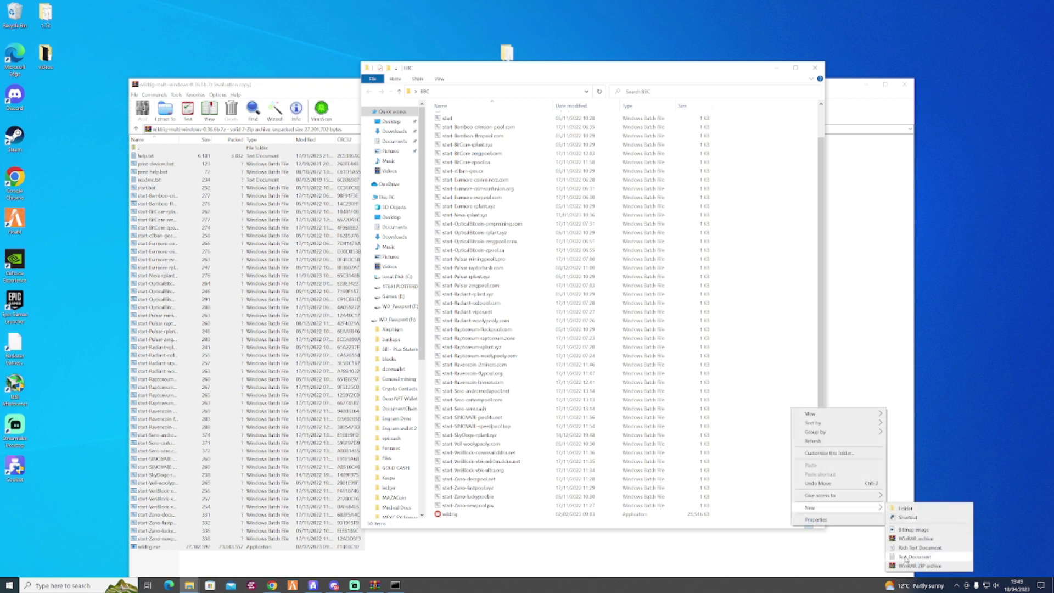
pyautogui.click(906, 558)
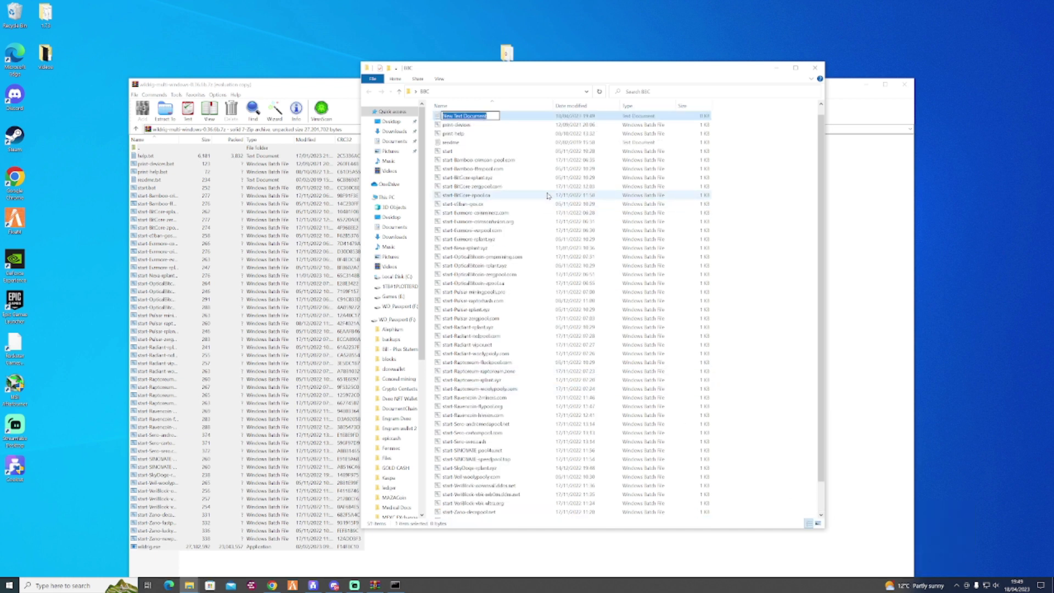
pyautogui.write('bbc')
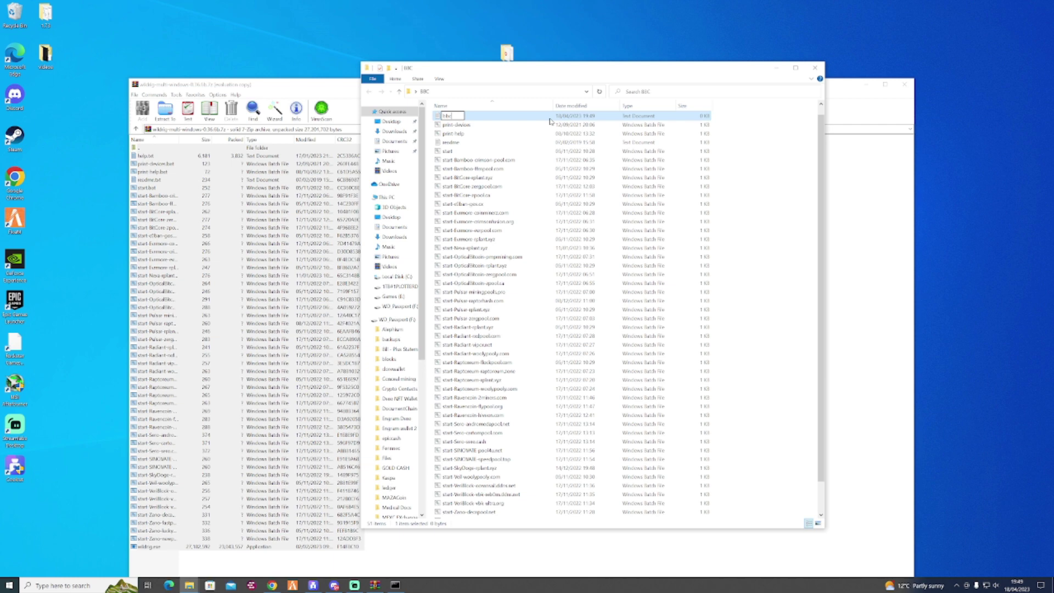
pyautogui.click(549, 120)
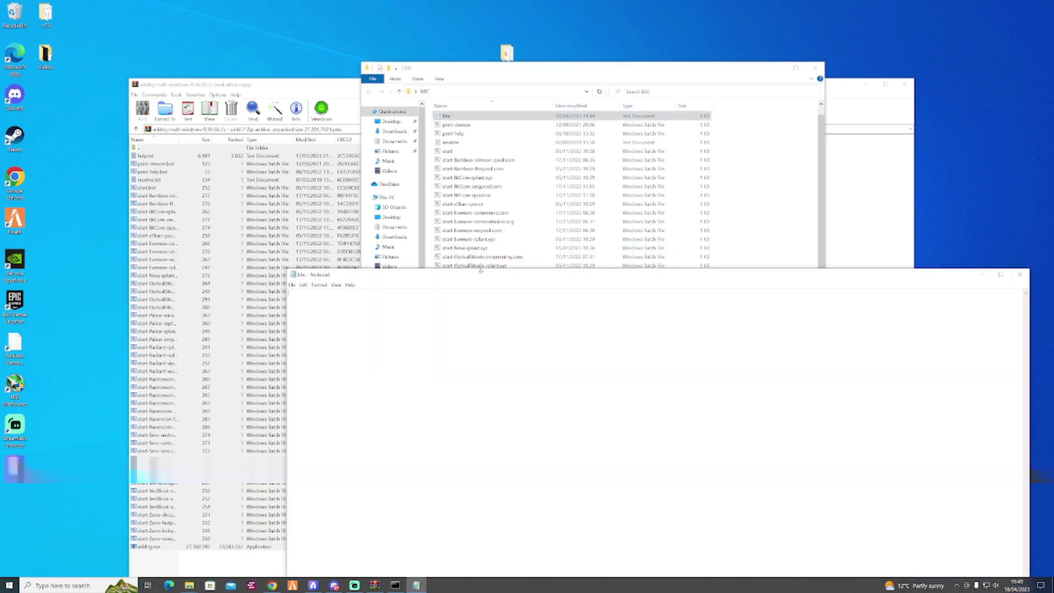
pyautogui.moveTo(478, 271); pyautogui.dragTo(431, 52)
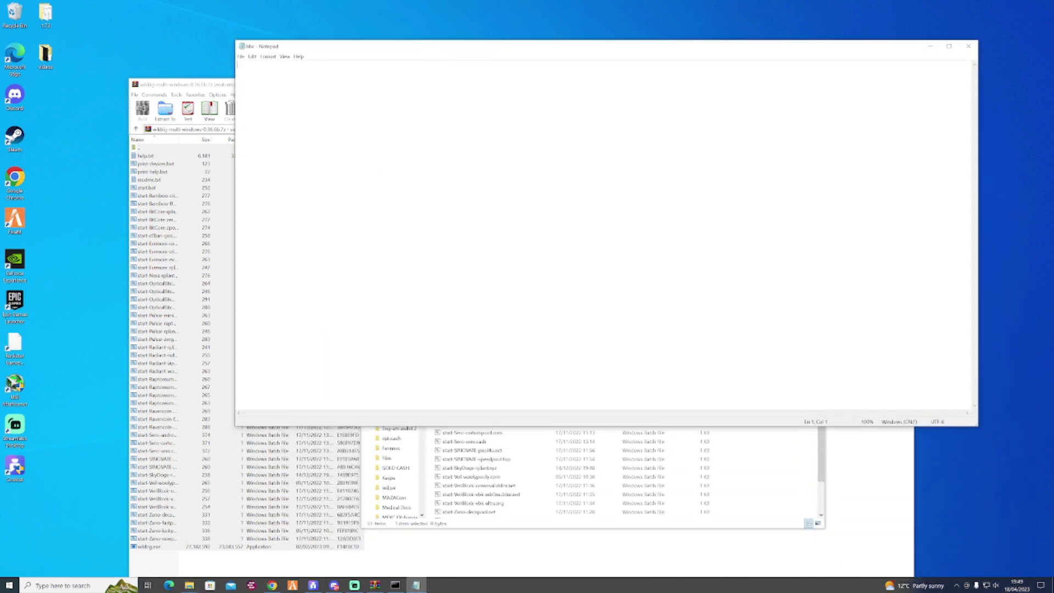
pyautogui.click(272, 585)
pyautogui.click(443, 6)
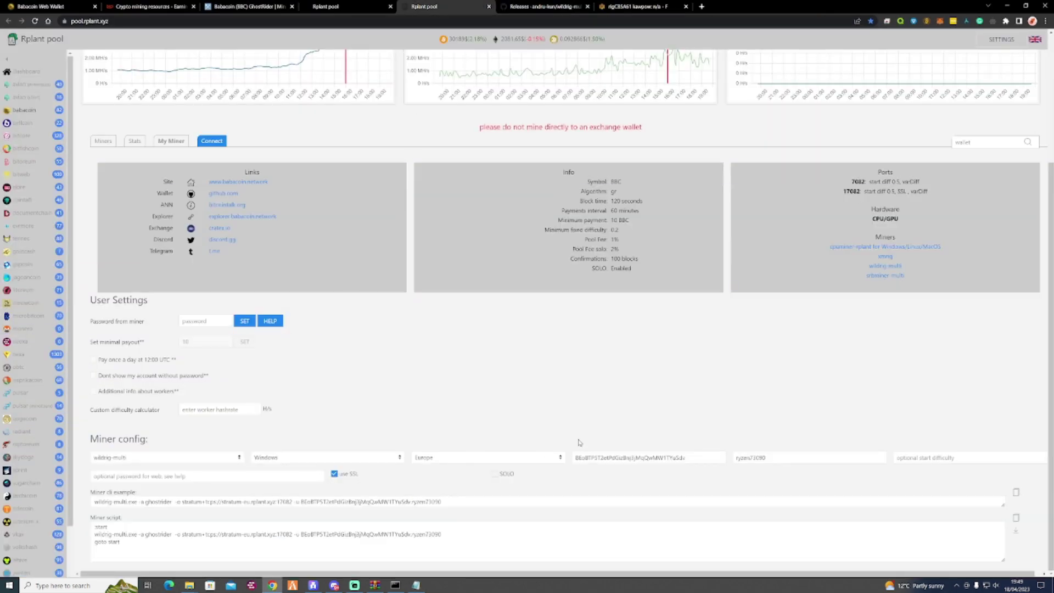
# Copy the new wallet address from the Babacoin wallet page.
pyautogui.click(27, 7)
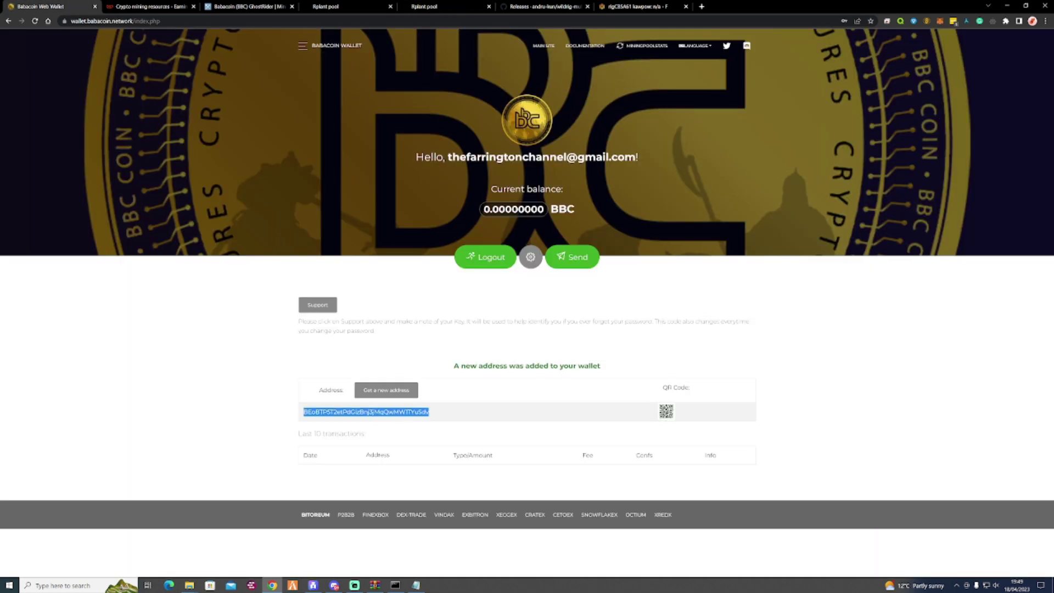
pyautogui.rightClick(395, 412)
pyautogui.click(416, 422)
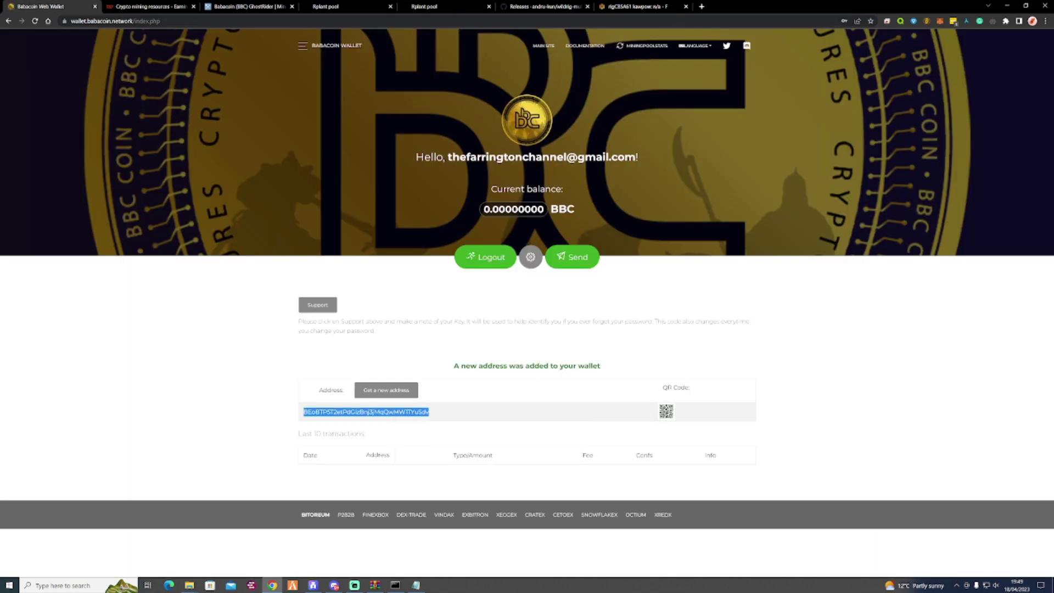
pyautogui.click(449, 7)
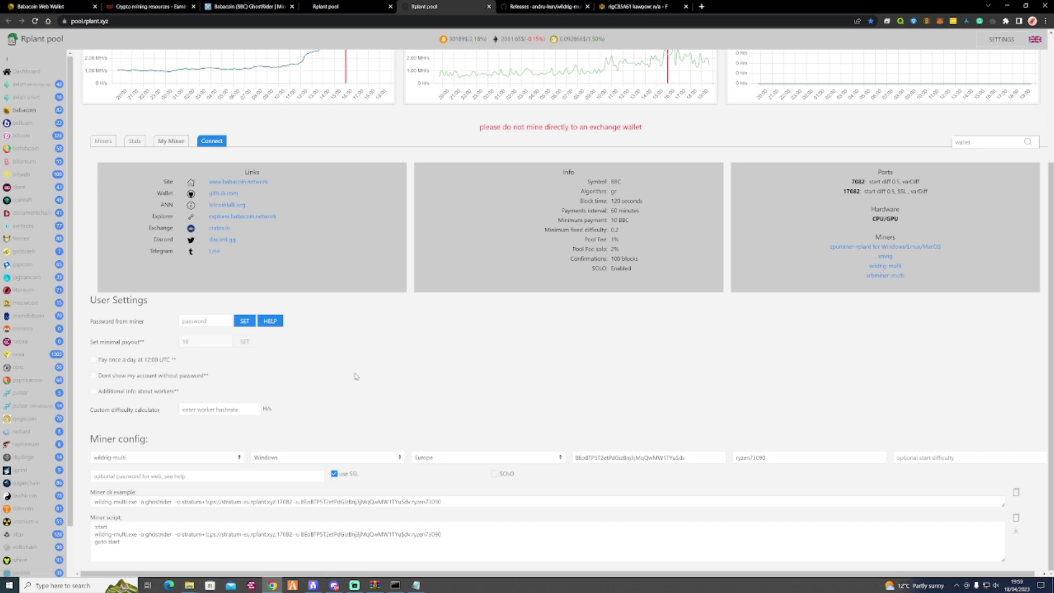
# Set the Rplant miner config to wildrig-multi, Windows, Asia-Pacific region.
pyautogui.click(199, 458)
pyautogui.click(201, 458)
pyautogui.click(303, 459)
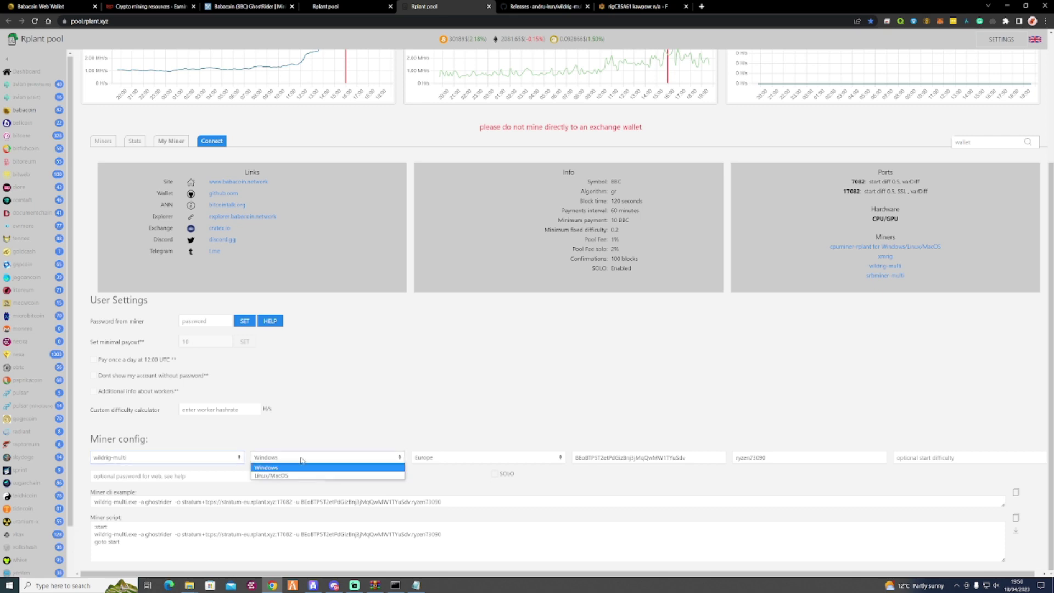
pyautogui.click(272, 470)
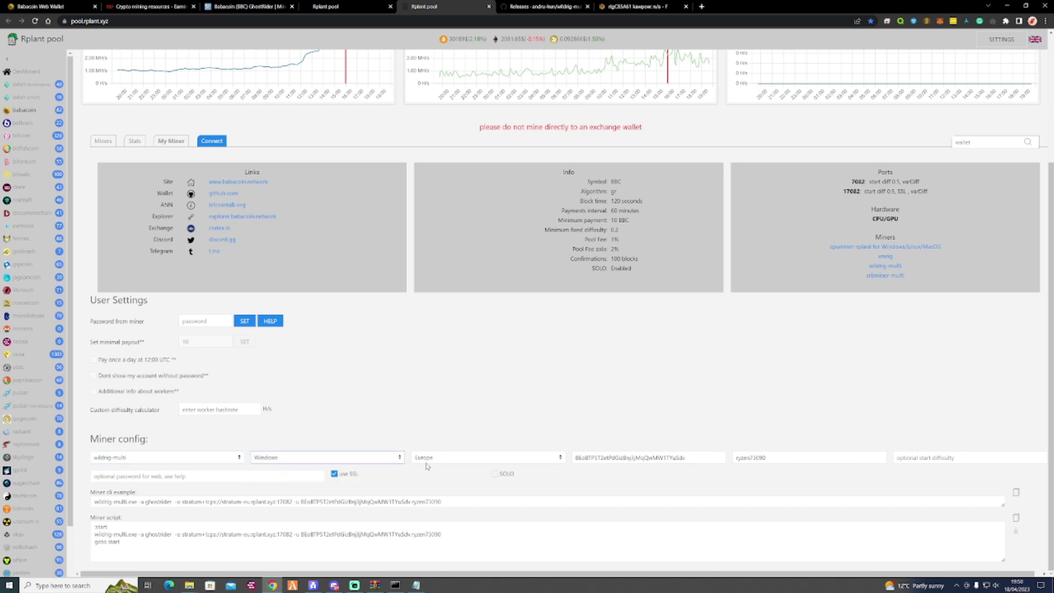
pyautogui.click(466, 462)
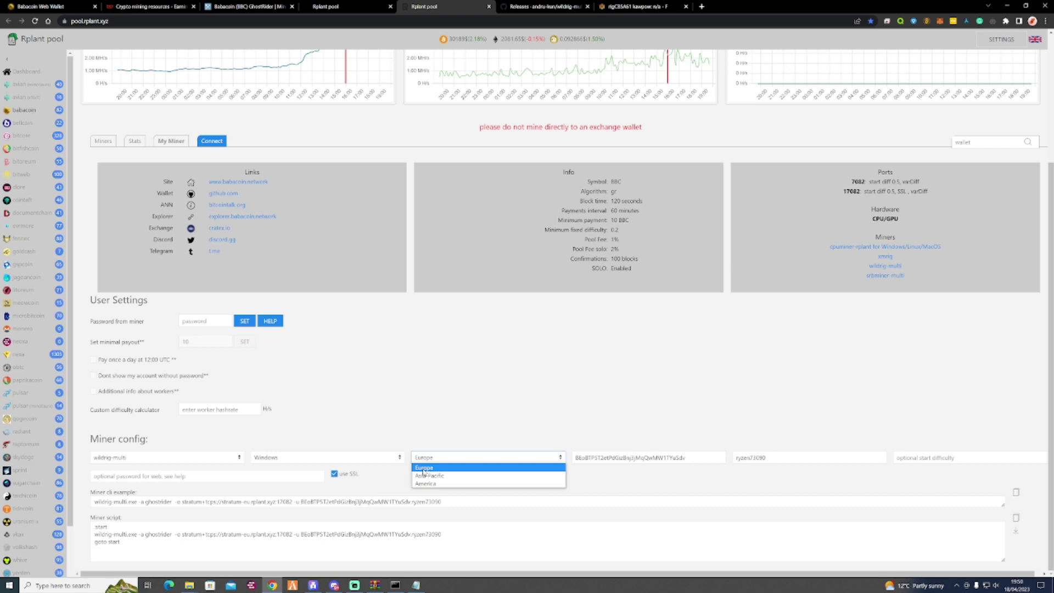
pyautogui.click(426, 477)
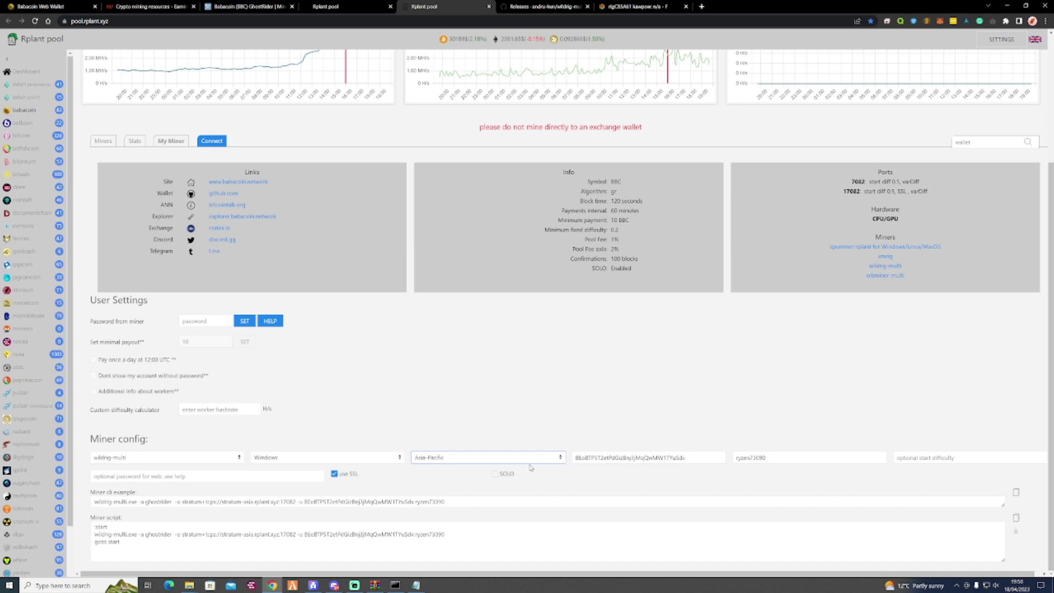
pyautogui.click(634, 457)
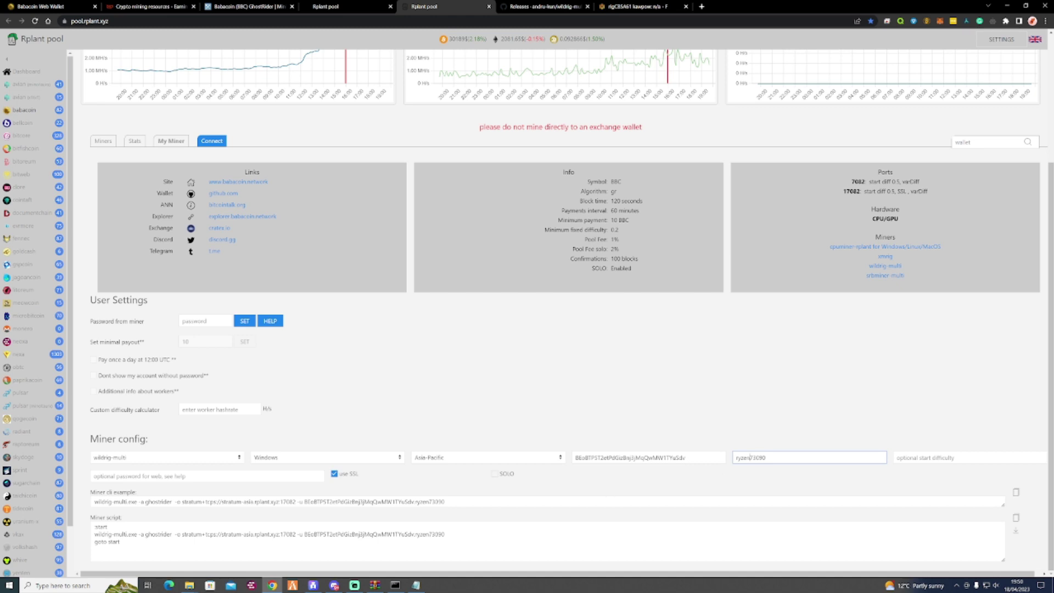
# Copy the three-line generated miner script and minimize Chrome.
pyautogui.moveTo(123, 542); pyautogui.dragTo(95, 525)
pyautogui.rightClick(102, 536)
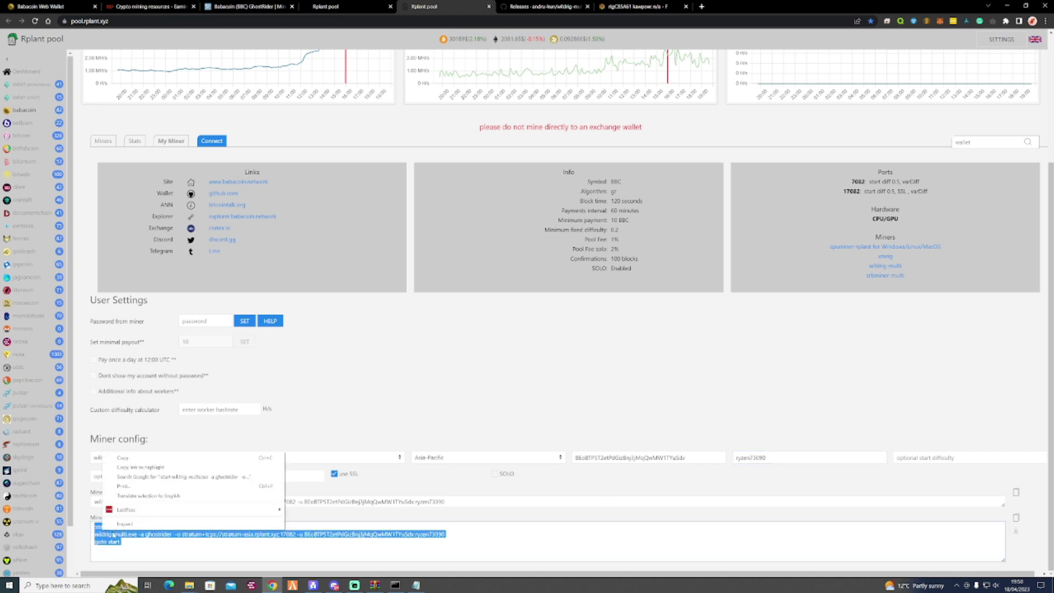
pyautogui.click(138, 462)
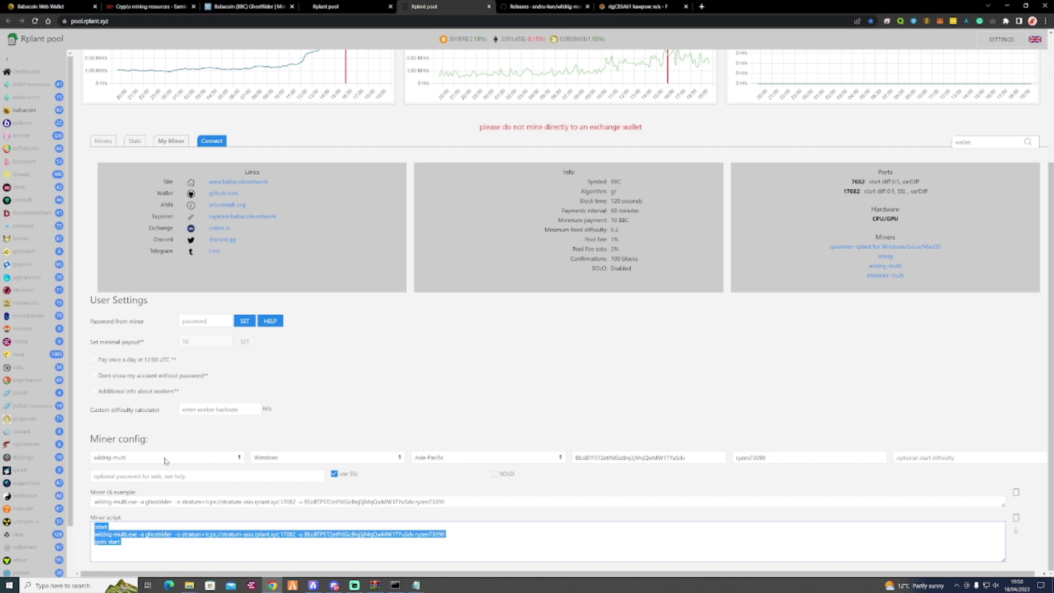
pyautogui.click(1007, 8)
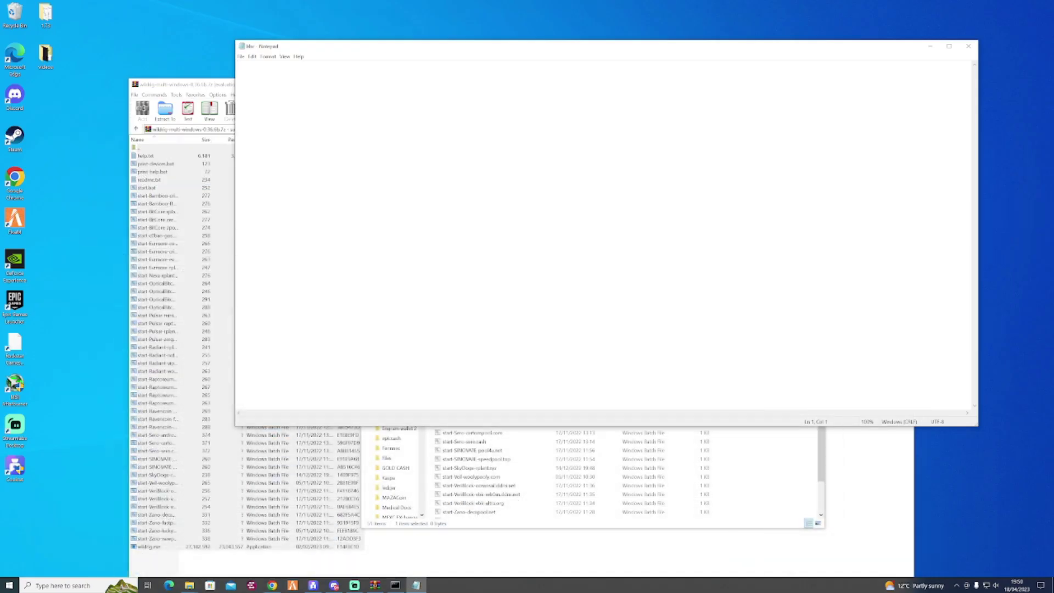
# Paste the miner script into bbc and select all files in the archive.
pyautogui.hotkey('ctrl', 'v')
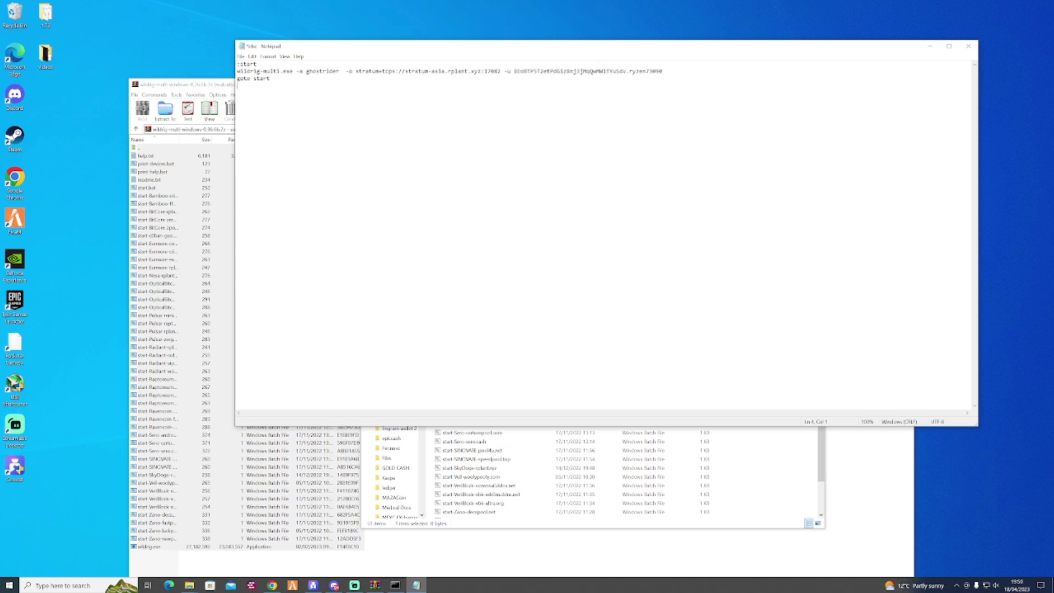
pyautogui.click(229, 87)
pyautogui.hotkey('ctrl', 'a')
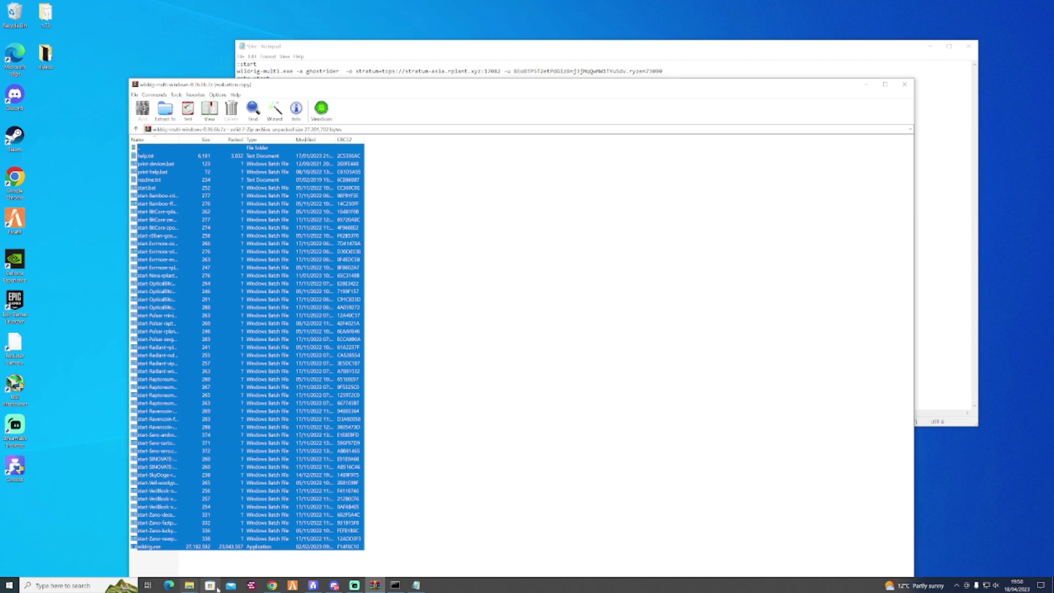
# Find the executable name wildrig.exe in start-BitCore-rplant.xyz from the BIC folder, then close it.
pyautogui.click(189, 584)
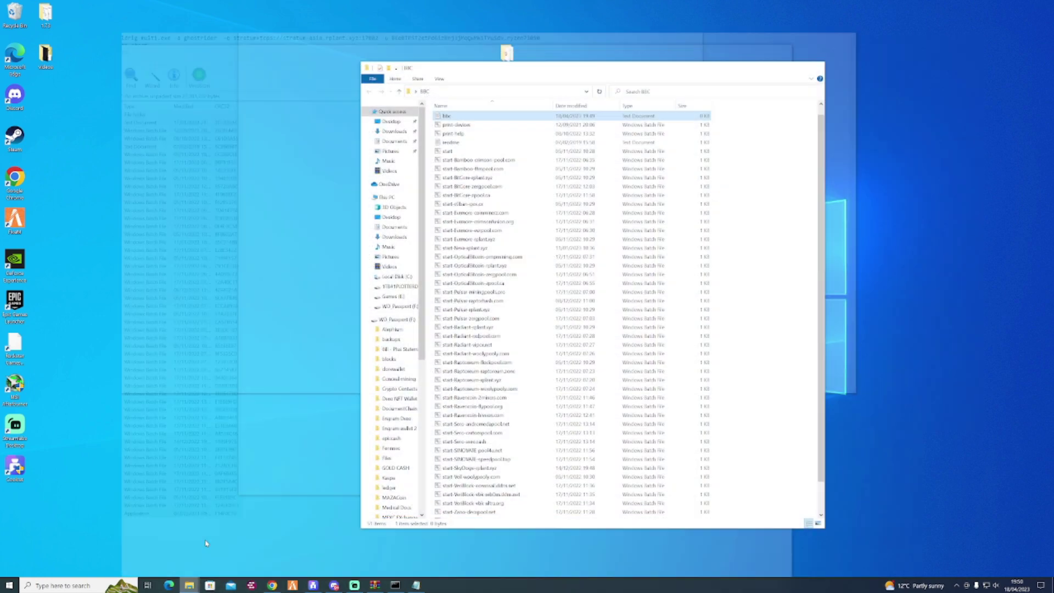
pyautogui.click(215, 547)
pyautogui.moveTo(494, 68); pyautogui.dragTo(239, 117)
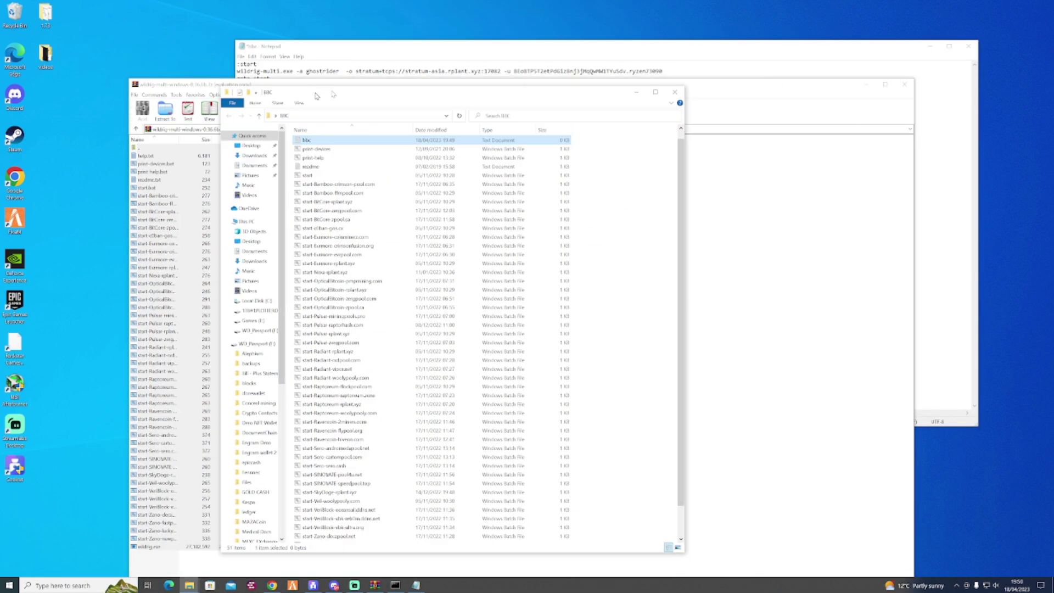
pyautogui.click(231, 226)
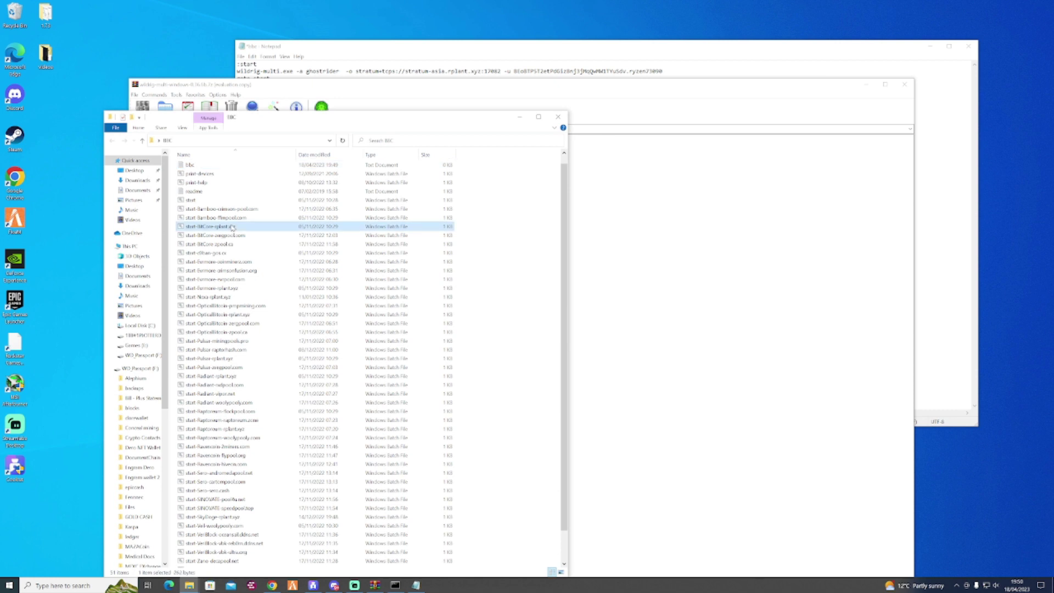
pyautogui.rightClick(231, 226)
pyautogui.click(253, 241)
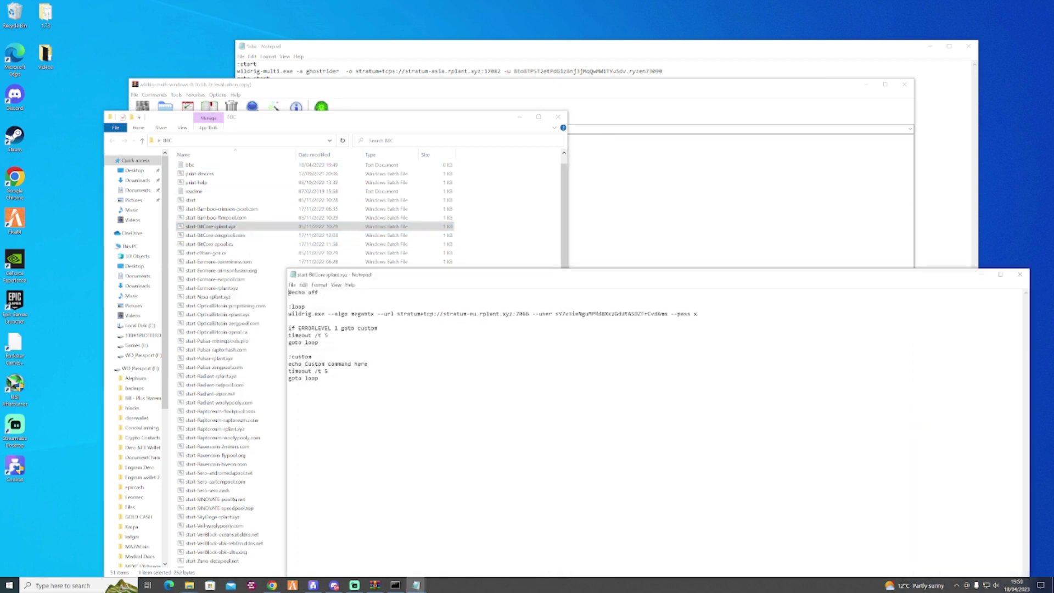
pyautogui.moveTo(326, 314); pyautogui.dragTo(289, 313)
pyautogui.click(1021, 274)
# Replace wildrig-multi.exe with wildrig.exe in the bbc script and save.
pyautogui.click(492, 57)
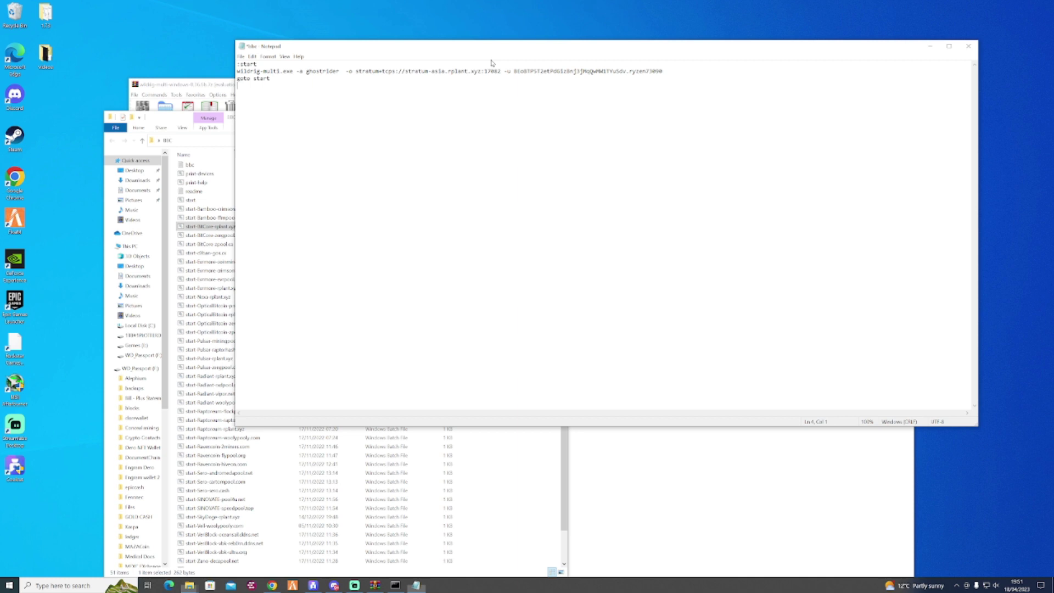
pyautogui.moveTo(294, 71); pyautogui.dragTo(237, 71)
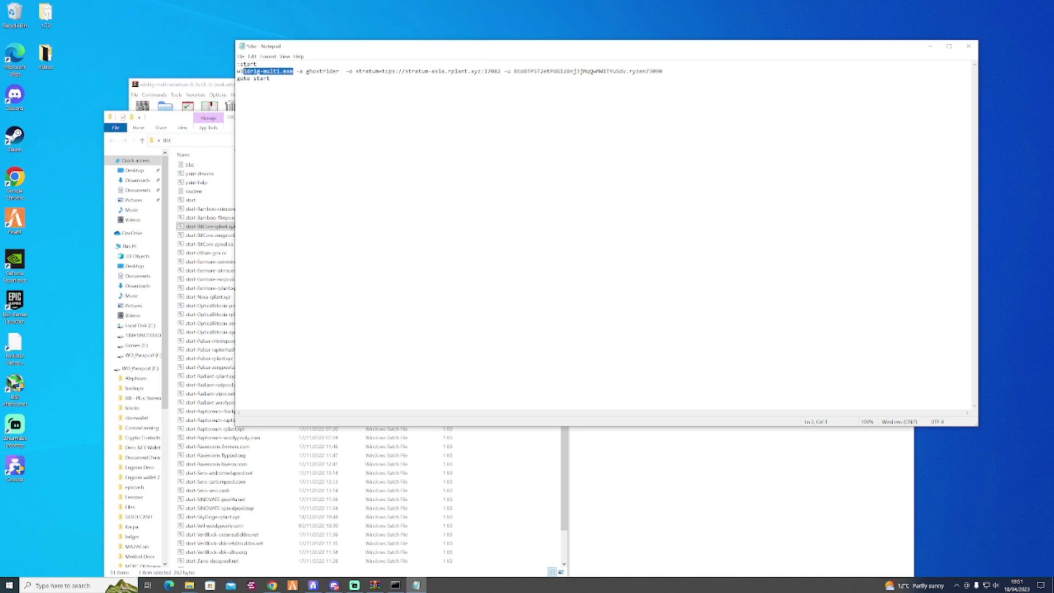
pyautogui.hotkey('ctrl', 'v')
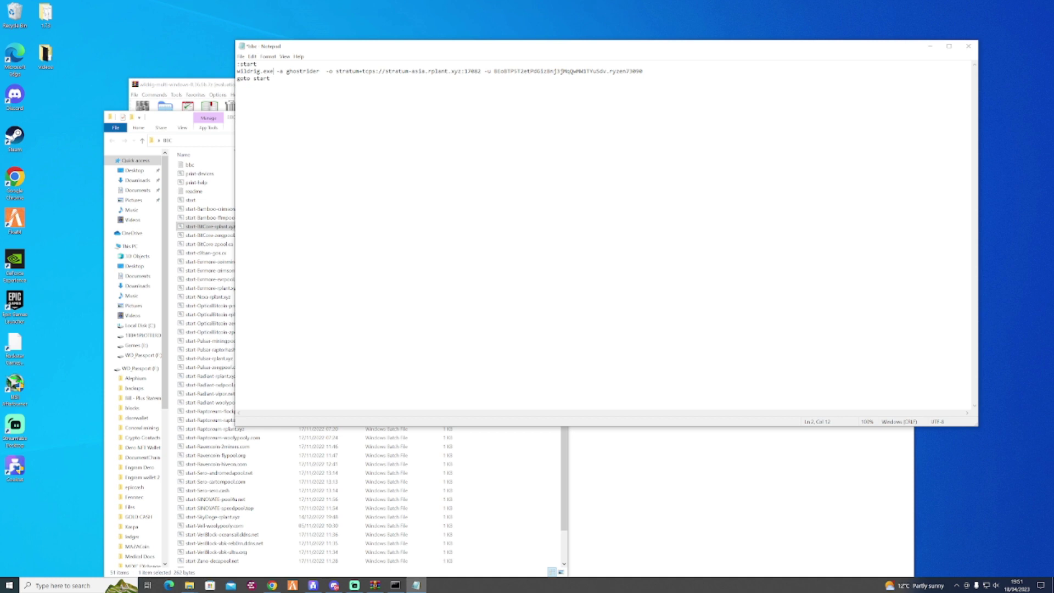
pyautogui.hotkey('ctrl', 's')
# Close the Command Prompt and WinRAR windows.
pyautogui.rightClick(396, 584)
pyautogui.click(387, 571)
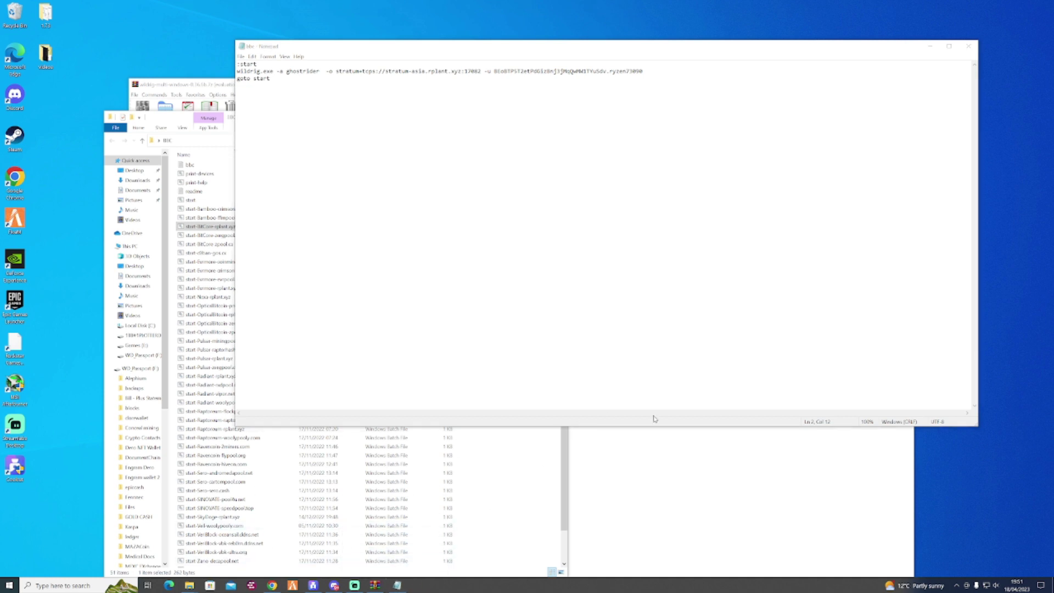
pyautogui.click(673, 454)
pyautogui.click(905, 84)
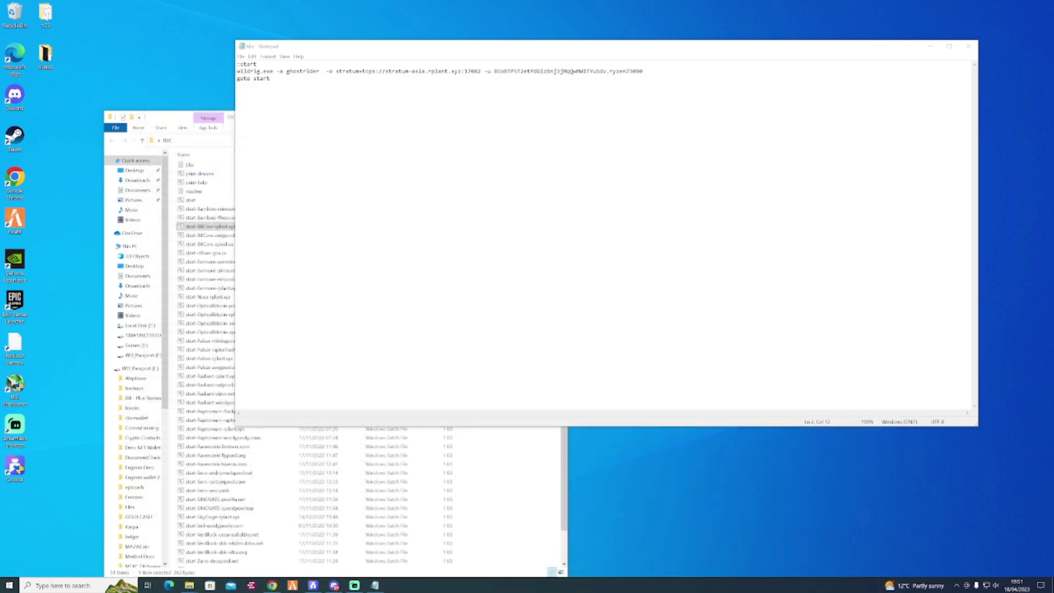
# Save the script as bbc.bat via Save As.
pyautogui.click(245, 56)
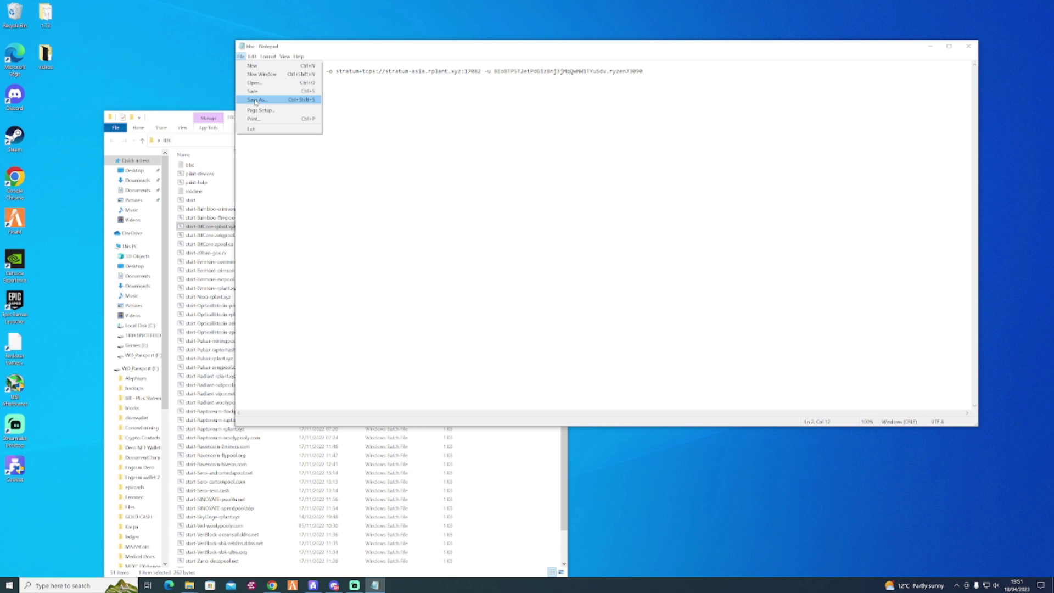
pyautogui.click(272, 108)
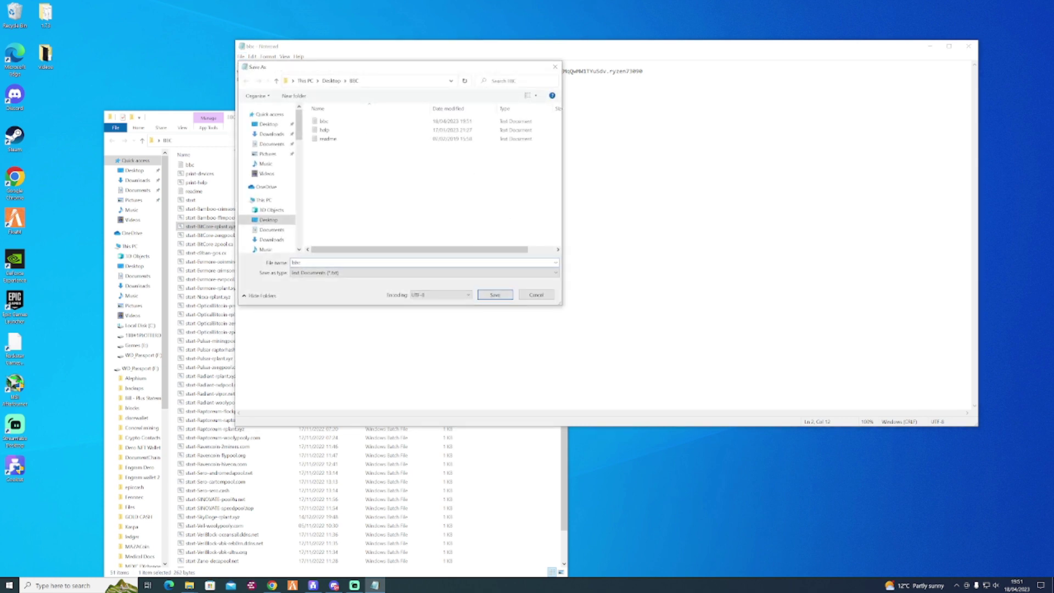
pyautogui.write('.bat')
pyautogui.press('Return')
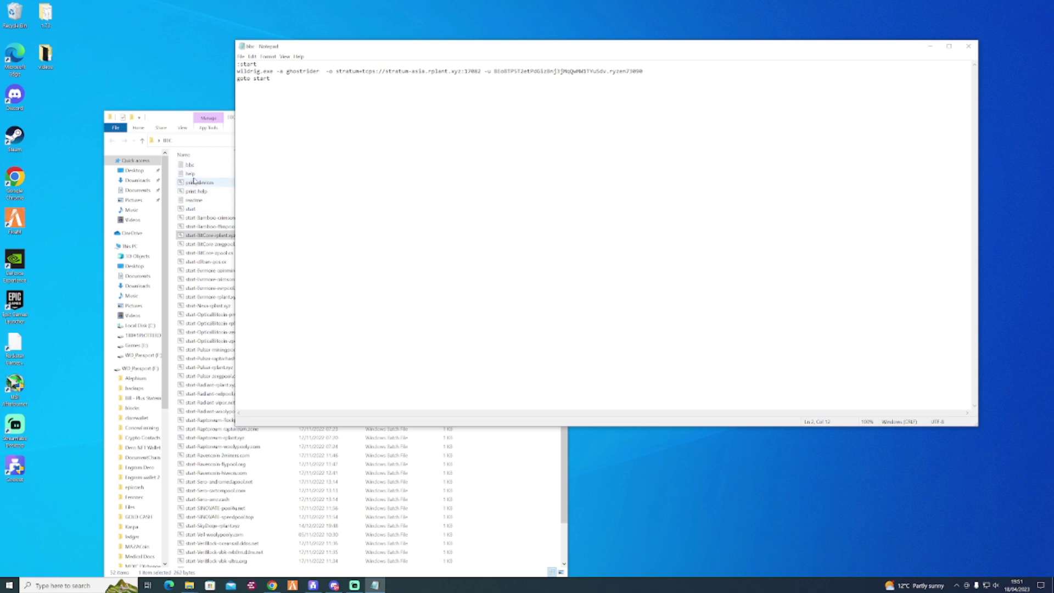
# Run bbc.bat from the BIC folder and rearrange the miner console and folder windows.
pyautogui.click(195, 170)
pyautogui.doubleClick(195, 169)
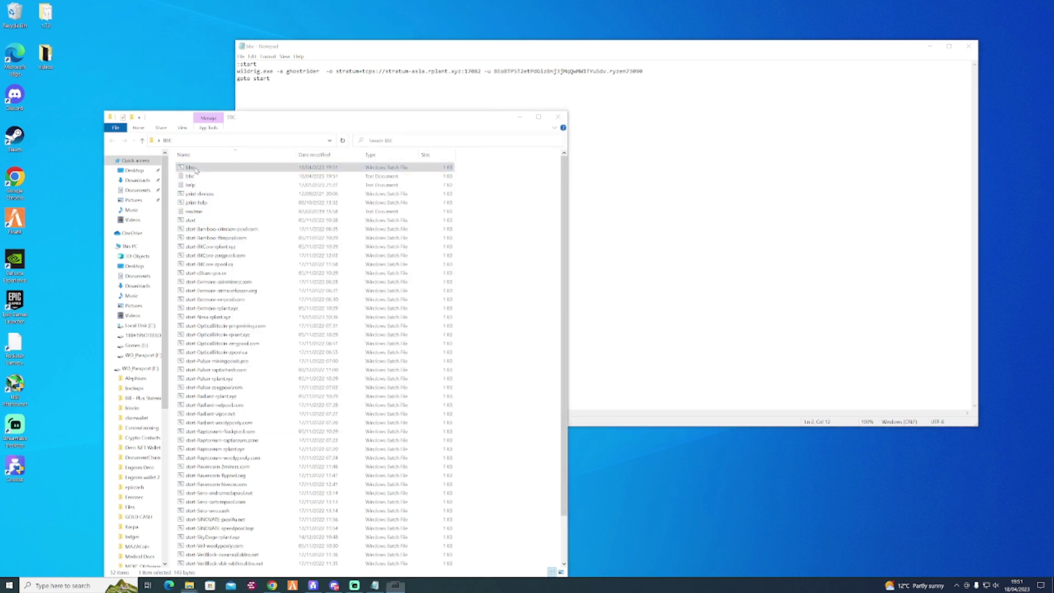
pyautogui.moveTo(250, 115); pyautogui.dragTo(608, 111)
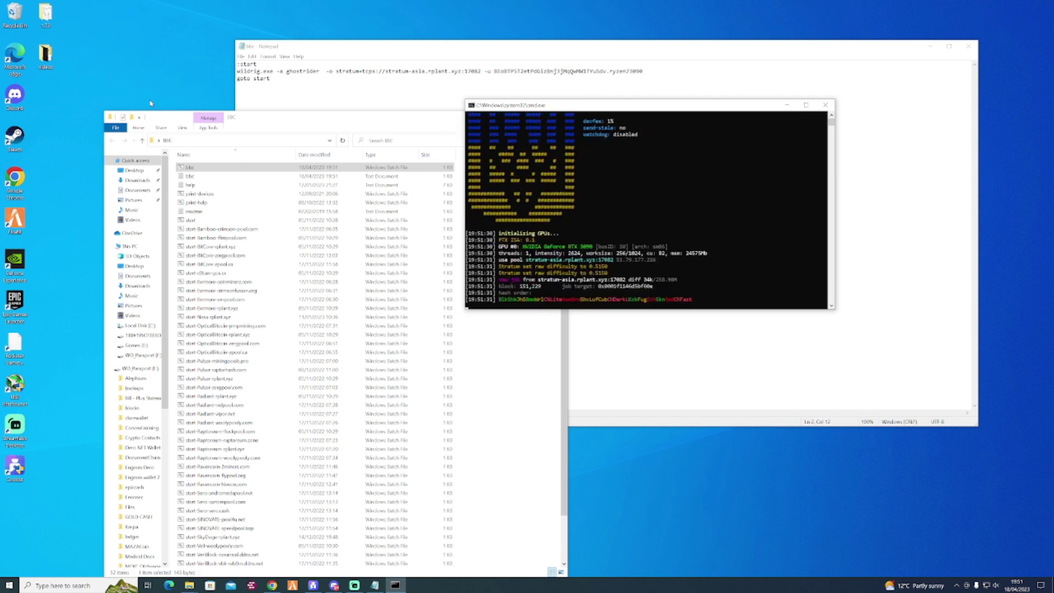
pyautogui.moveTo(263, 118); pyautogui.dragTo(336, 66)
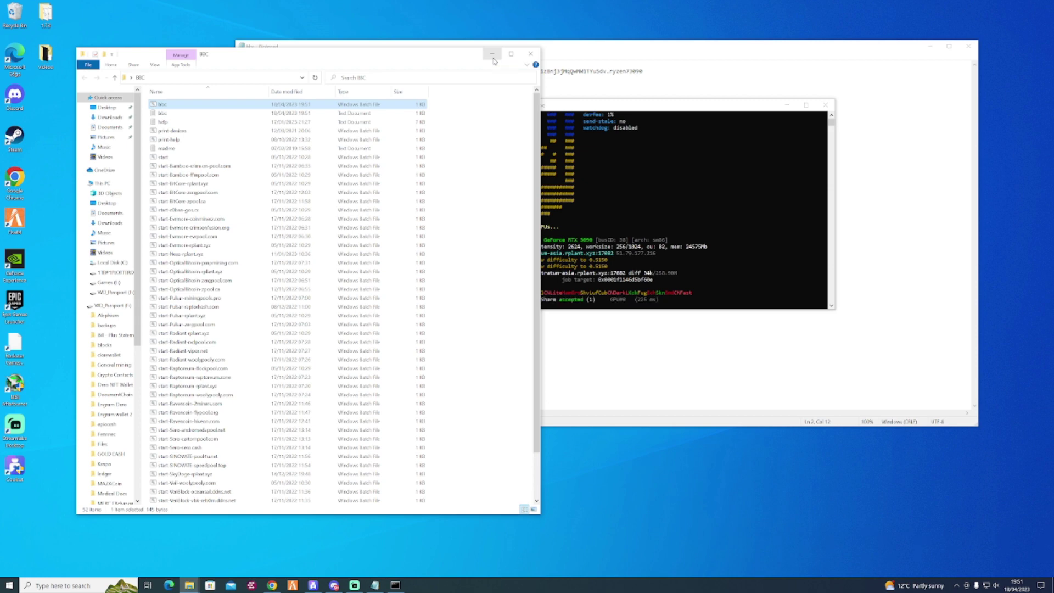
# Minimize the BIC folder and reposition the WildRig console to watch accepted shares.
pyautogui.click(492, 55)
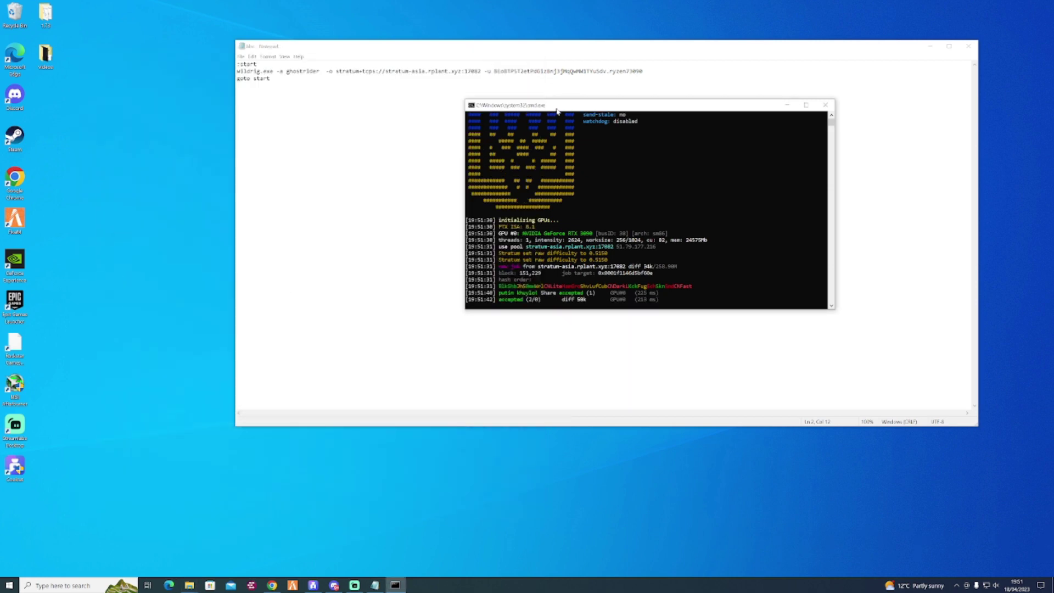
pyautogui.moveTo(558, 110); pyautogui.dragTo(503, 121)
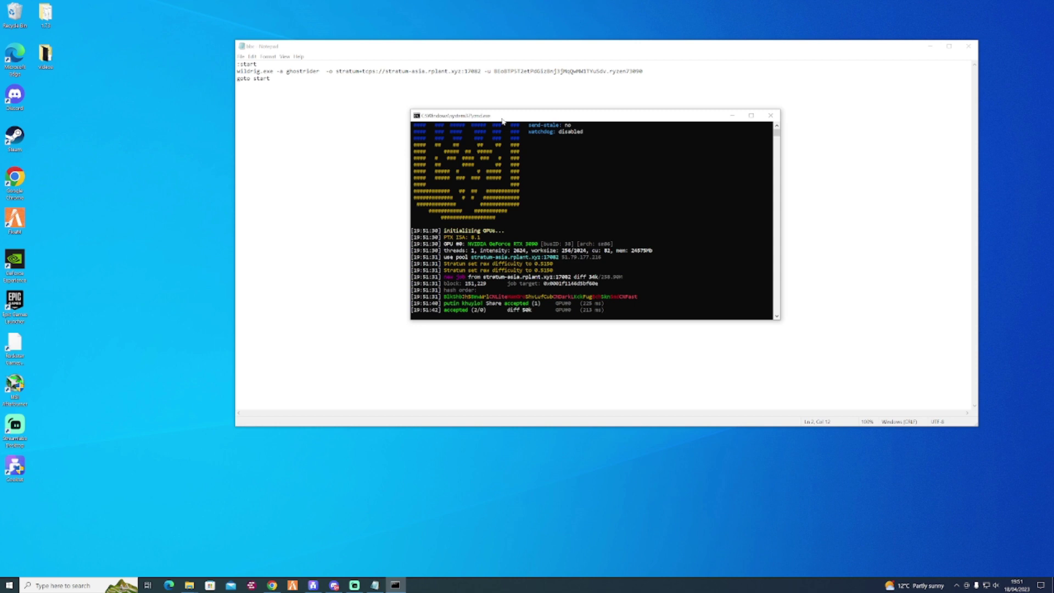